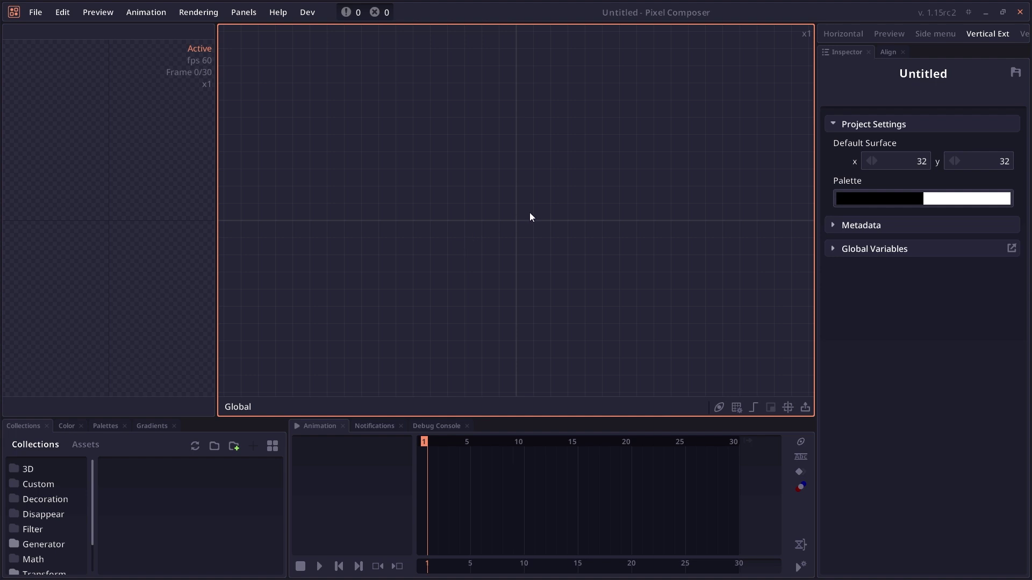
Step: Add a Number node, enable an expression on its Value property, and set the expression to 12
key(1)
drag(526, 222, 520, 223)
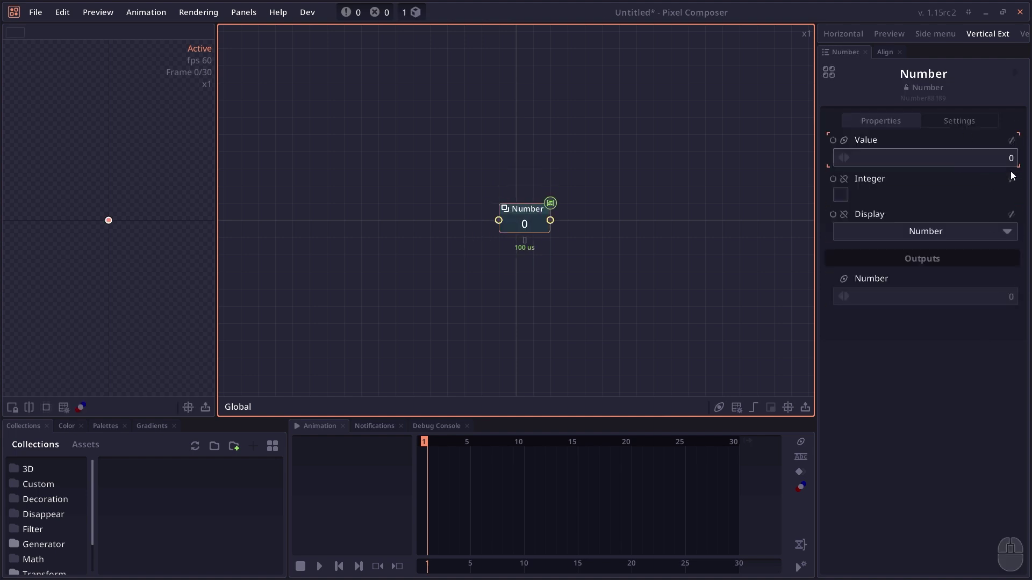
click(1015, 138)
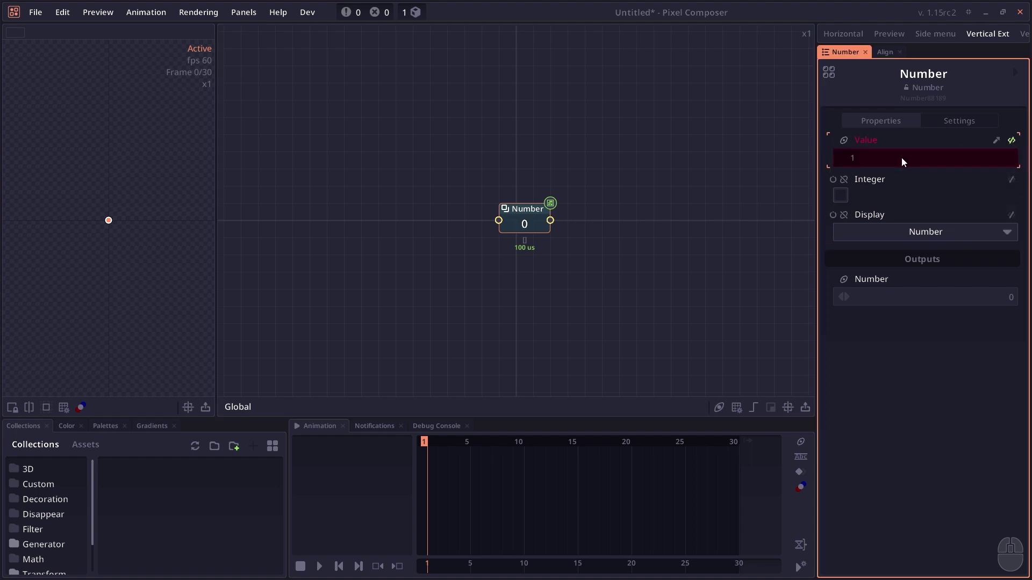
click(935, 158)
text(12)
key(Return)
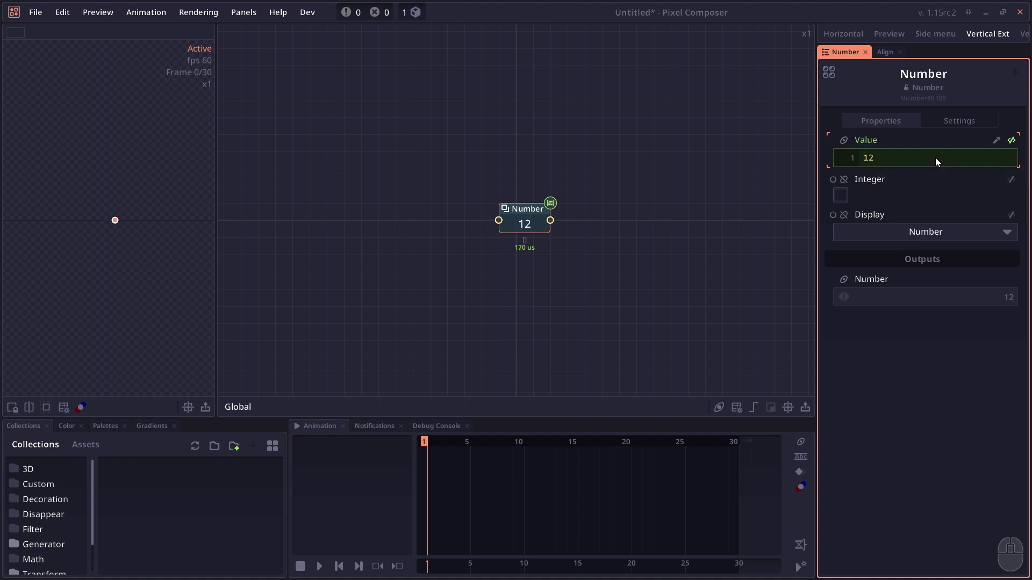
Step: Extend the Number node's Value expression to 12 + 10
click(913, 158)
text(+ 10)
key(Return)
Step: Replace the whole Value expression with the variable assignment val = 125
click(928, 165)
key(ctrl+a)
text(val =)
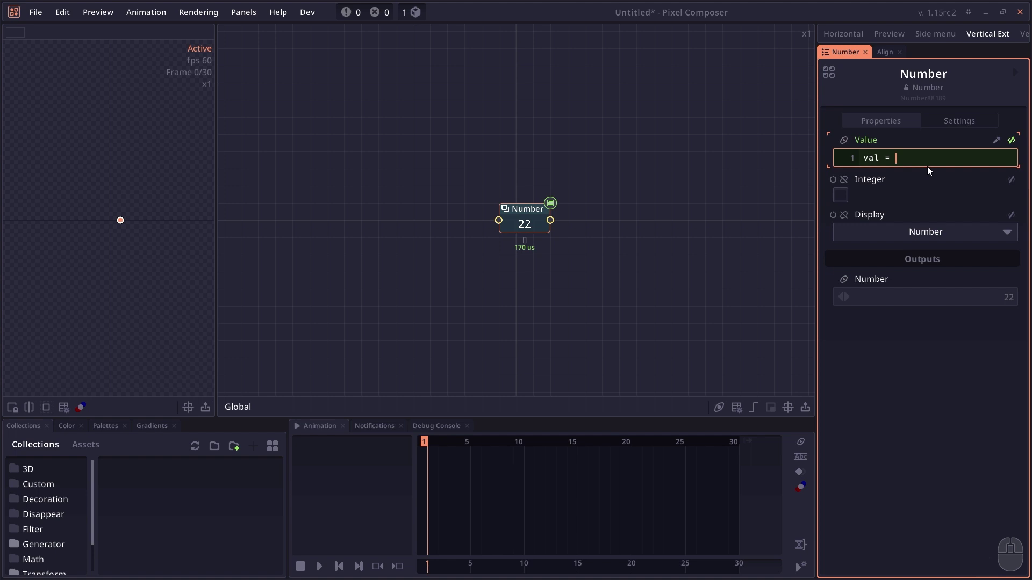
key(Return)
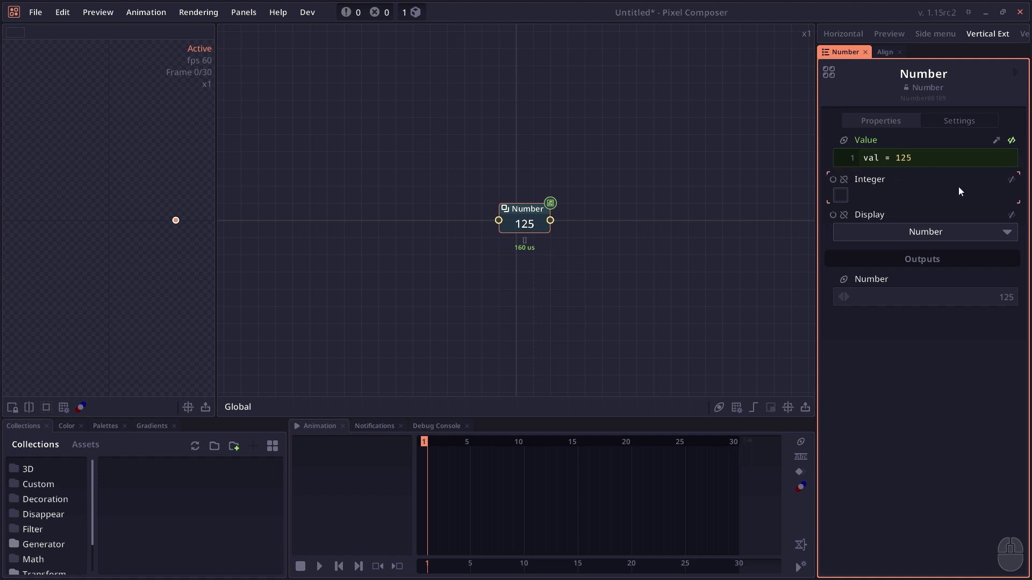
Step: Add a second line, val * 2, to the Value expression below the val assignment
click(954, 156)
key(Return)
text(val )
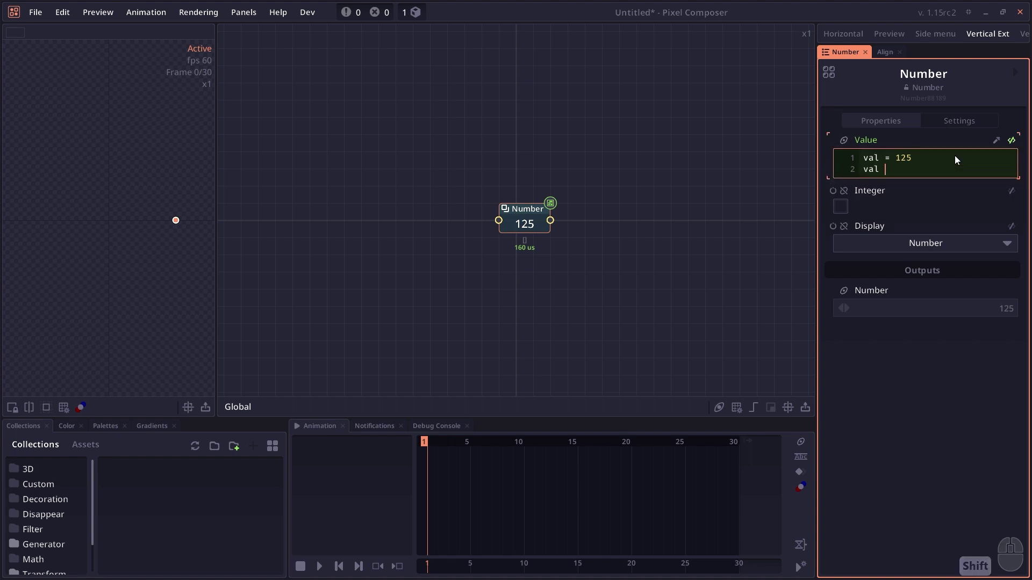
text(* 2)
key(Return)
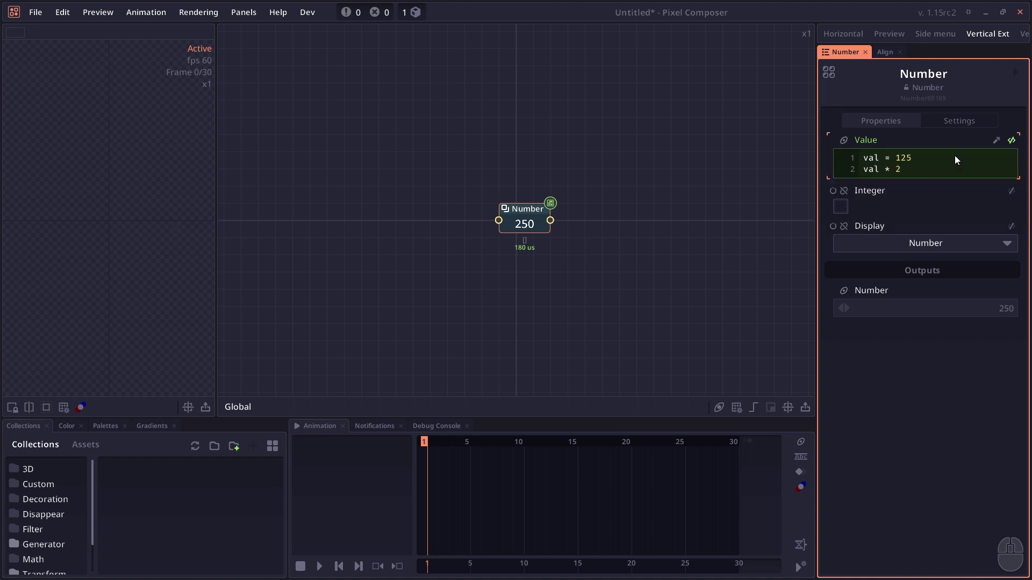
Step: Replace the Value expression with project.frame and scrub the timeline to test it
click(954, 155)
key(ctrl+a)
key(BackSpace)
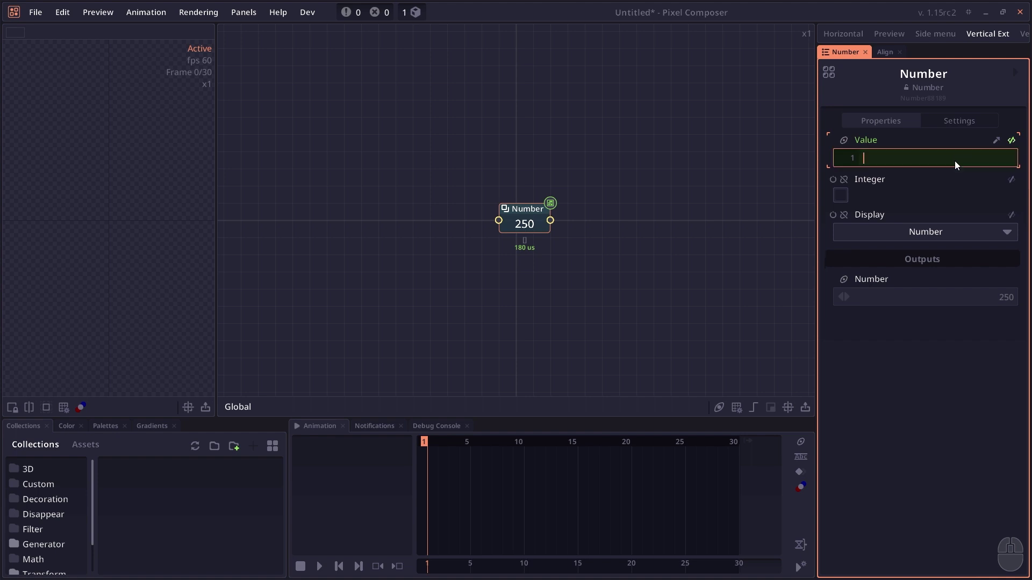
text(pro)
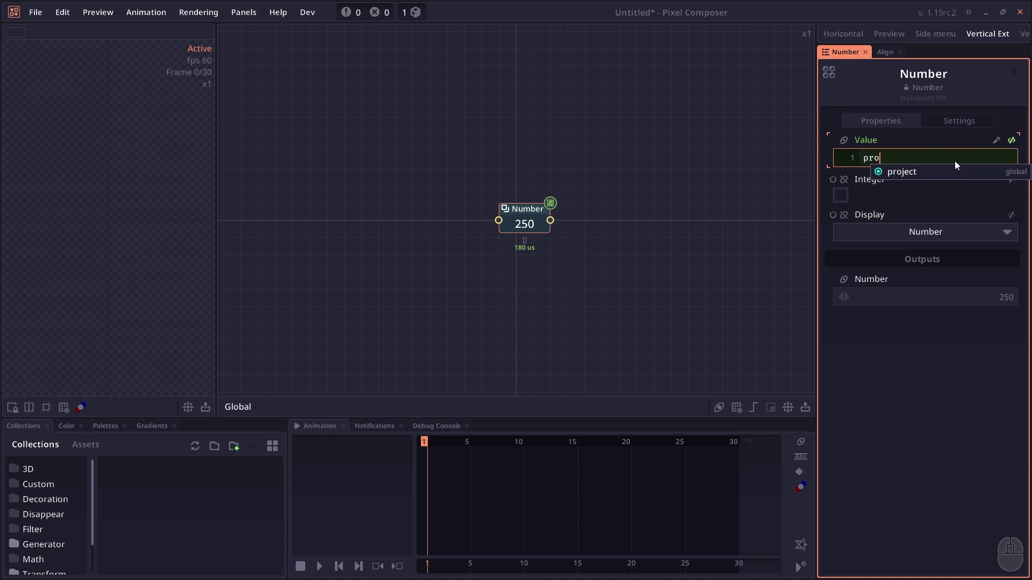
key(Tab)
text(.frm)
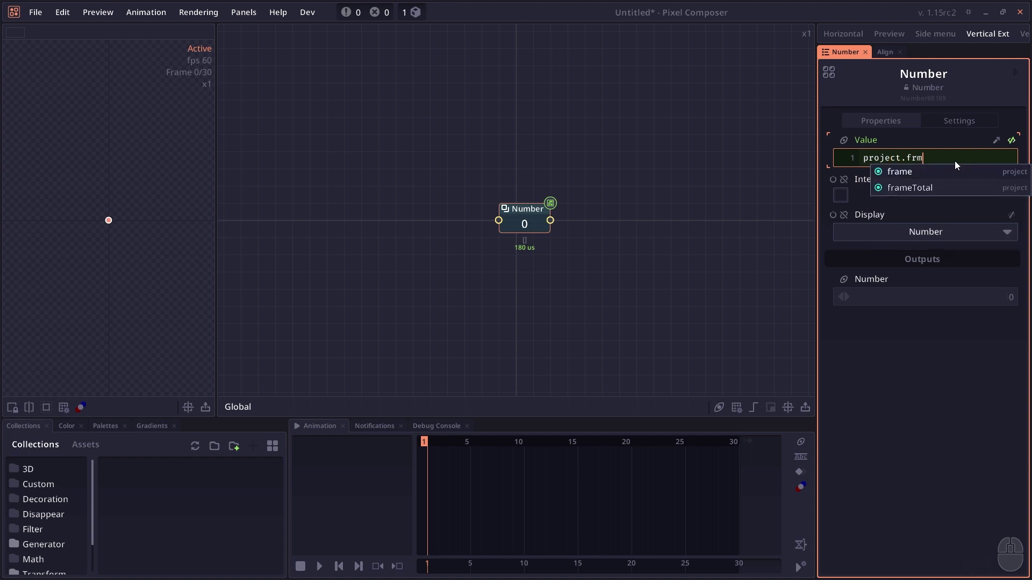
key(Tab)
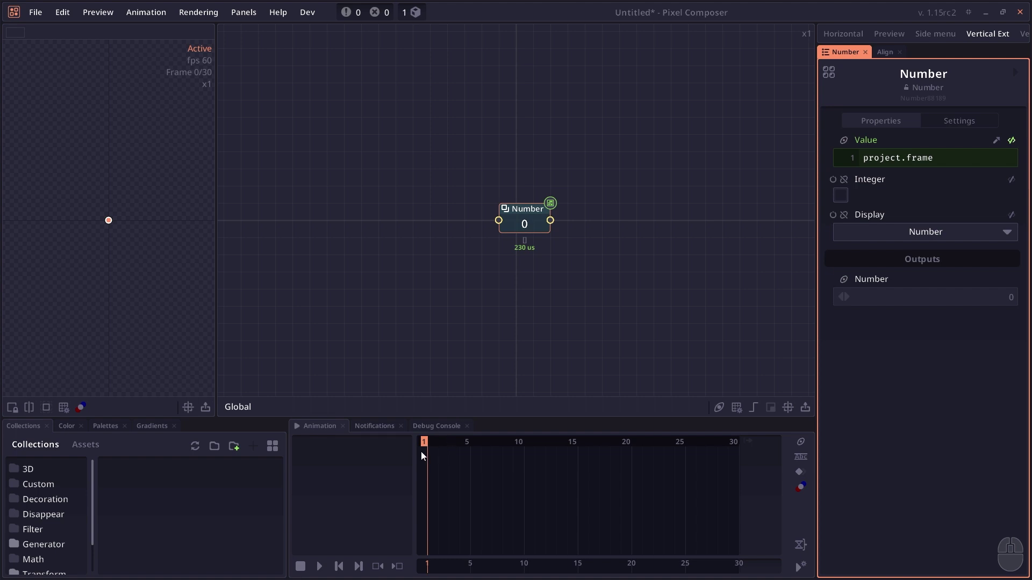
drag(420, 450, 674, 469)
Step: Change the Value expression to project.progress and scrub the timeline to test it
click(946, 158)
key(BackSpace)
key(BackSpace)
key(BackSpace)
key(BackSpace)
key(BackSpace)
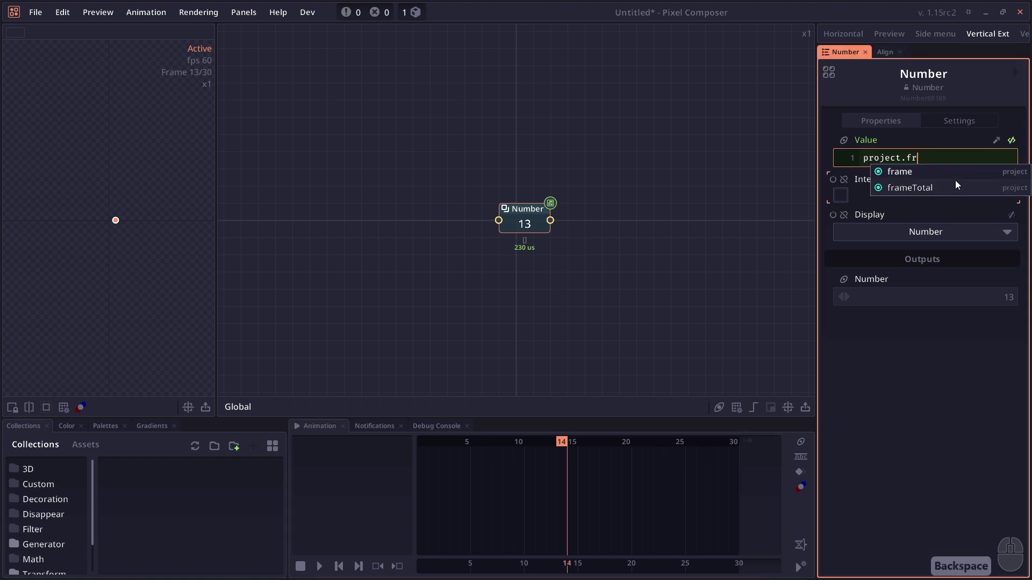
text(pro)
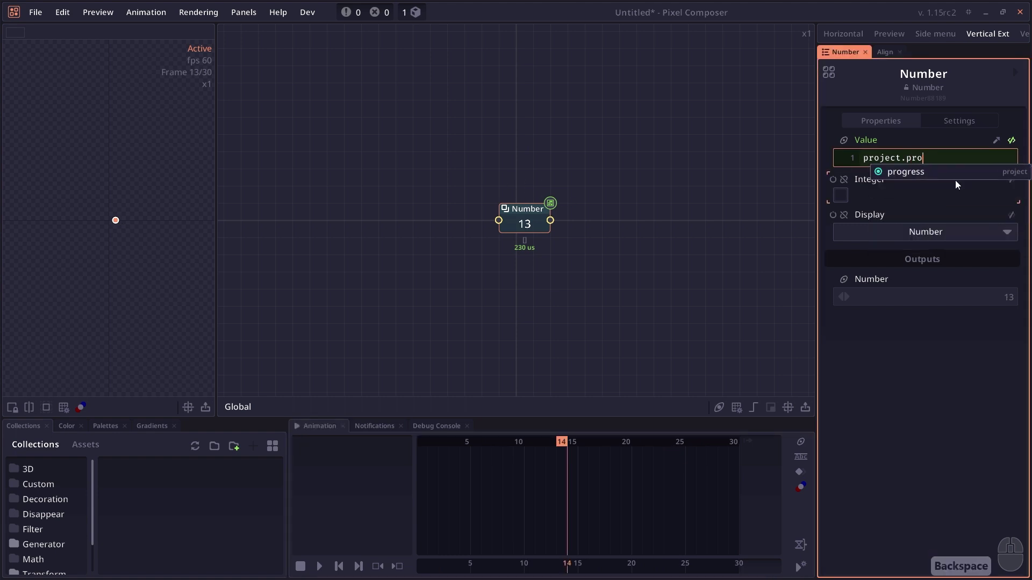
key(Tab)
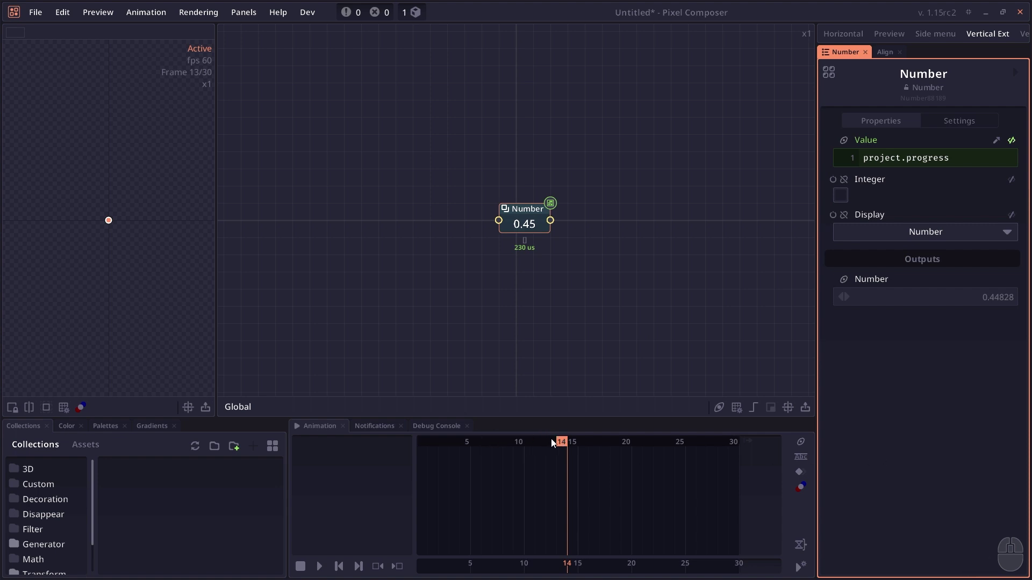
drag(552, 442, 795, 446)
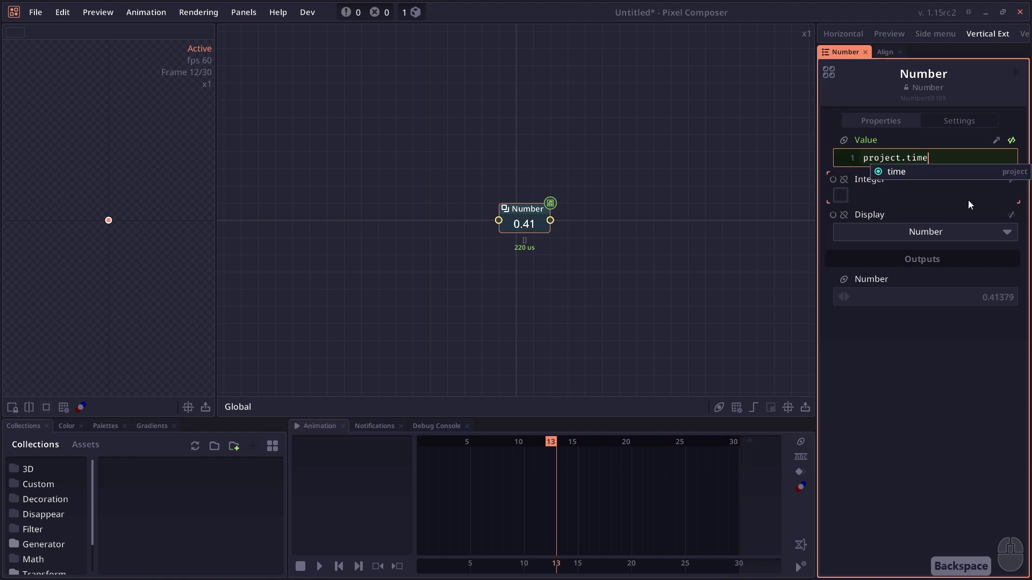
Step: Set the Value expression to project.time and scrub the timeline to frame 6
key(Tab)
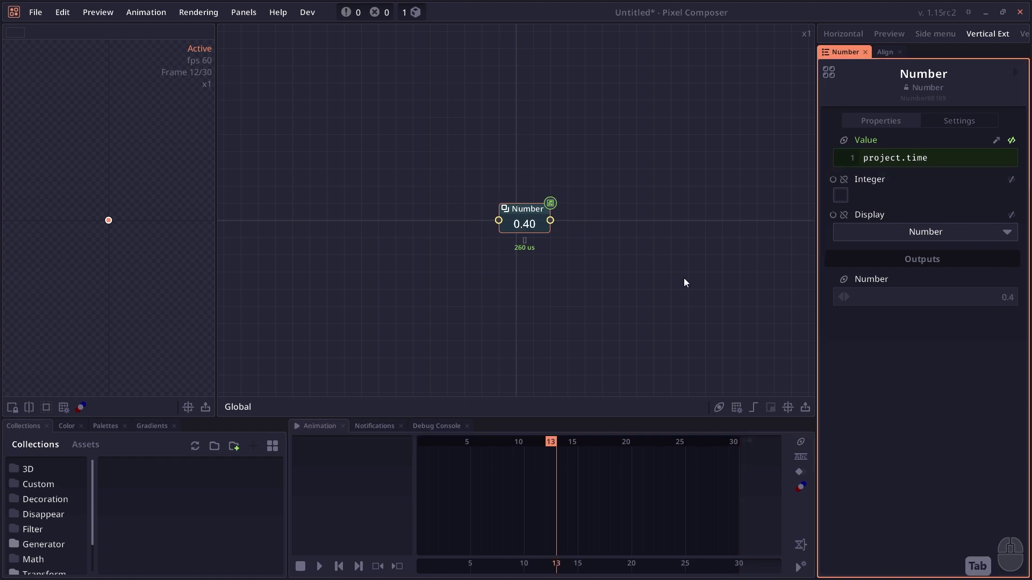
drag(551, 442, 478, 465)
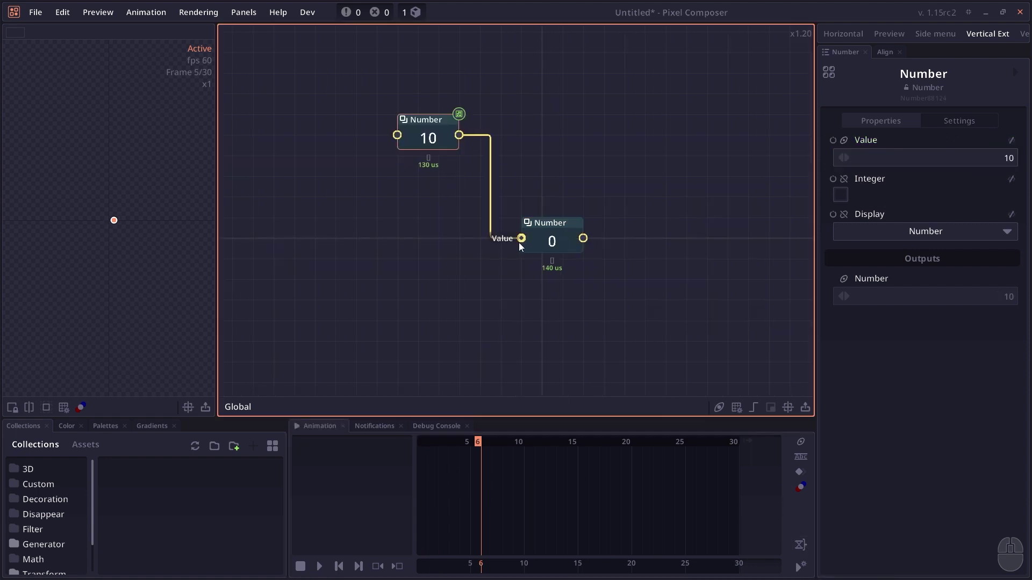
Step: Connect the Number node holding 10 to the other Number node's Value input and set that node's Value expression to value
mouse_move(518, 243)
mouse_down()
mouse_move(290, 61)
mouse_move(408, 95)
mouse_move(522, 239)
mouse_up()
click(543, 237)
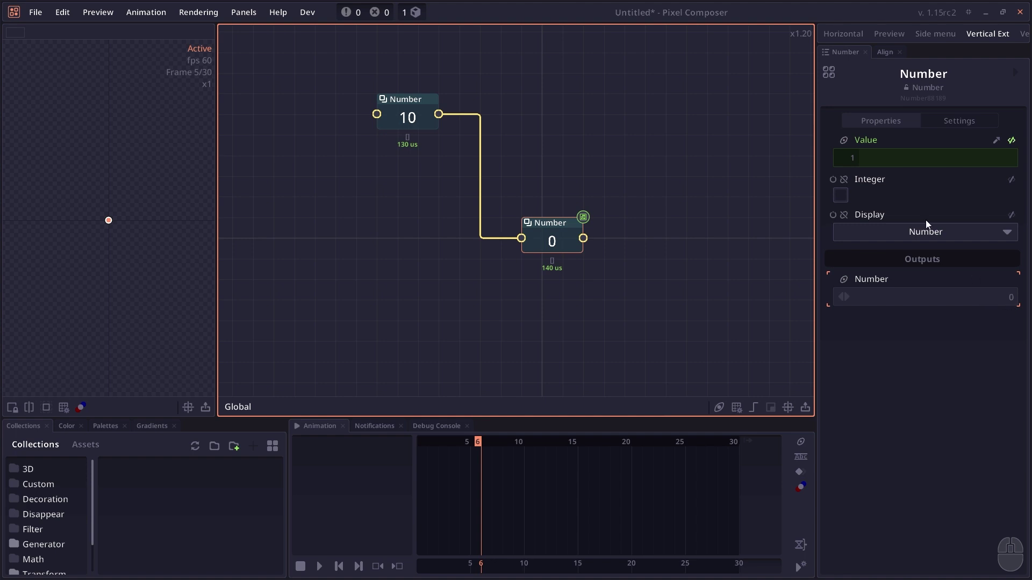
click(907, 158)
text(val)
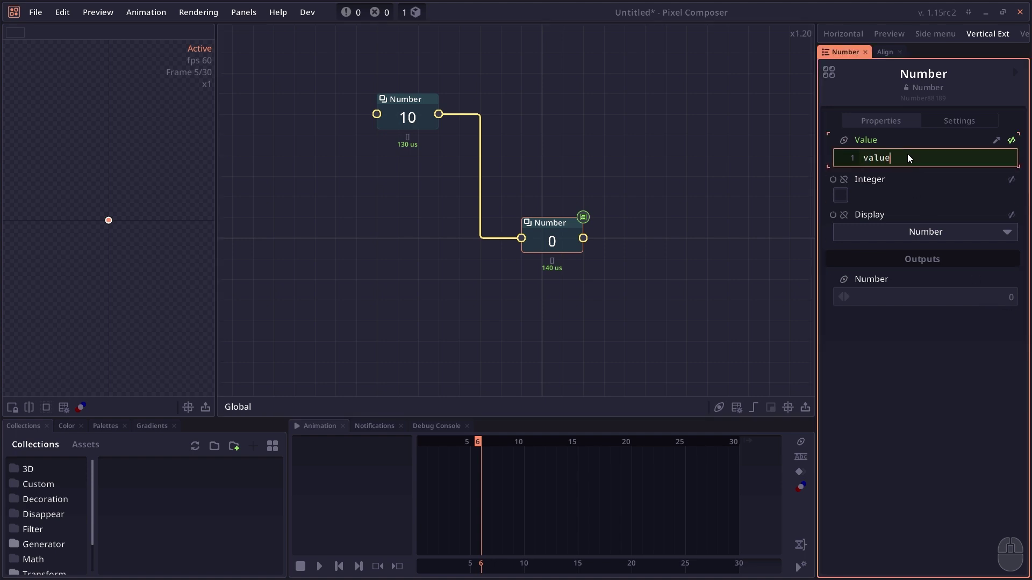
text(ue)
key(Return)
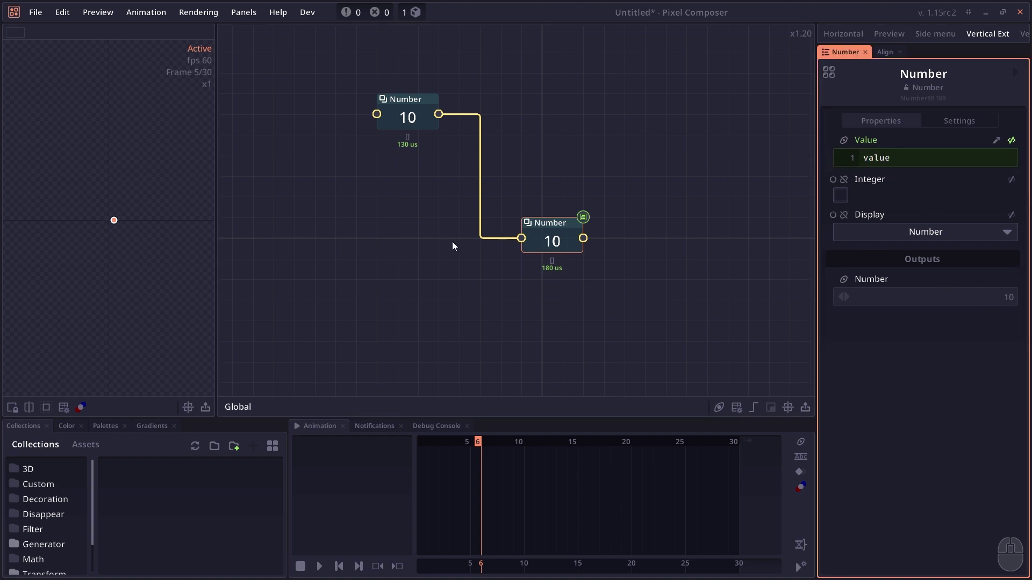
Step: Set the source Number node's value to 15.7
drag(473, 185, 464, 179)
click(412, 121)
drag(932, 158, 964, 158)
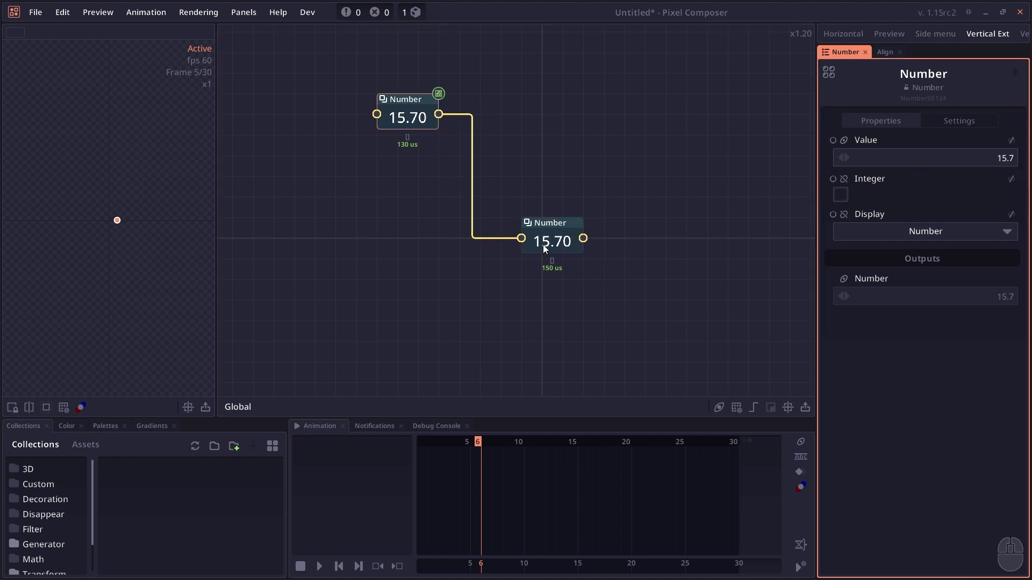
Step: Extend the receiving Number node's Value expression to value * 2 + 10
click(544, 248)
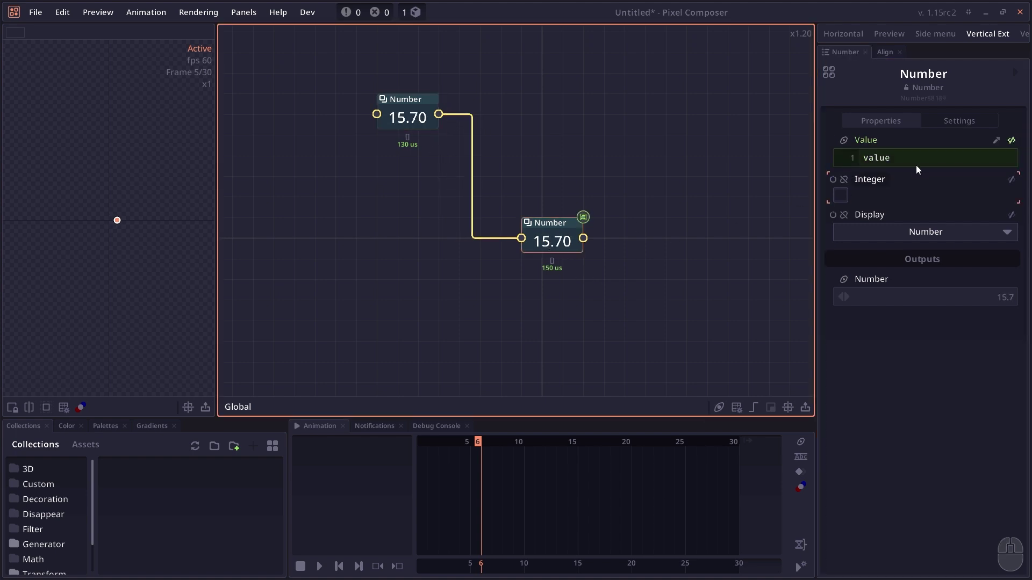
click(929, 159)
text(* 2 + 10)
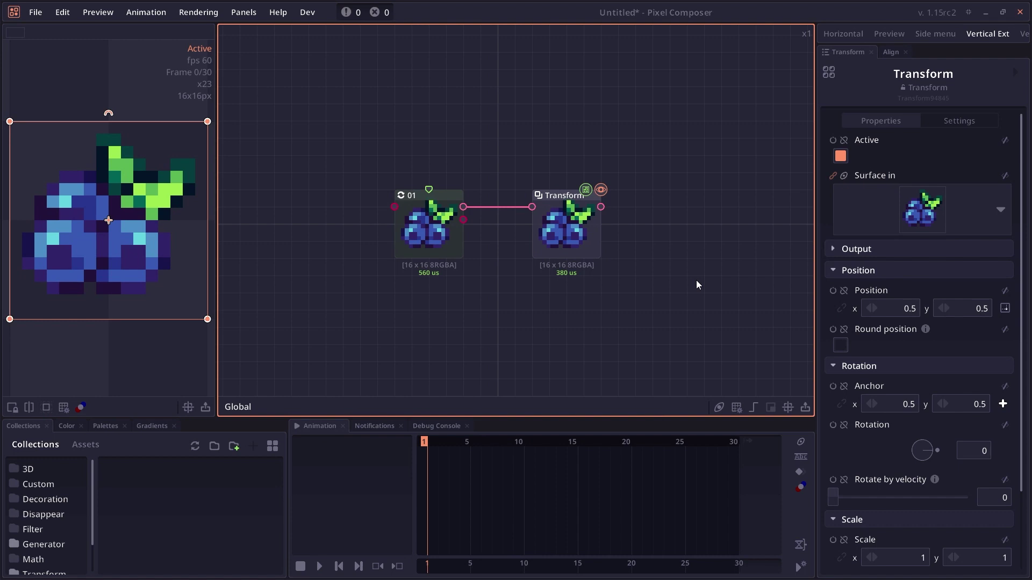
Step: Switch the Transform node's Position unit to pixels and back to fraction
click(436, 235)
click(559, 229)
click(1005, 309)
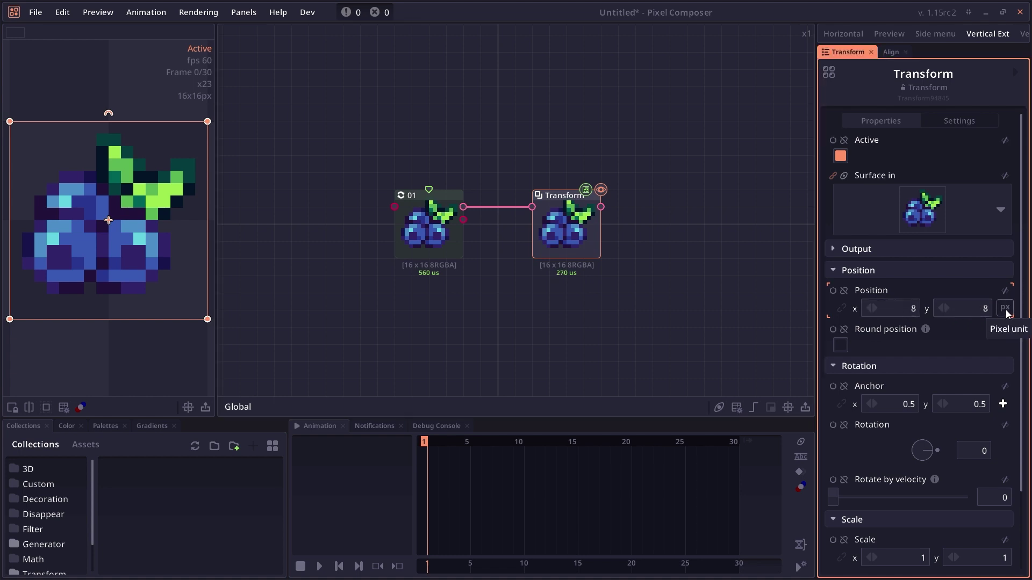
click(1005, 310)
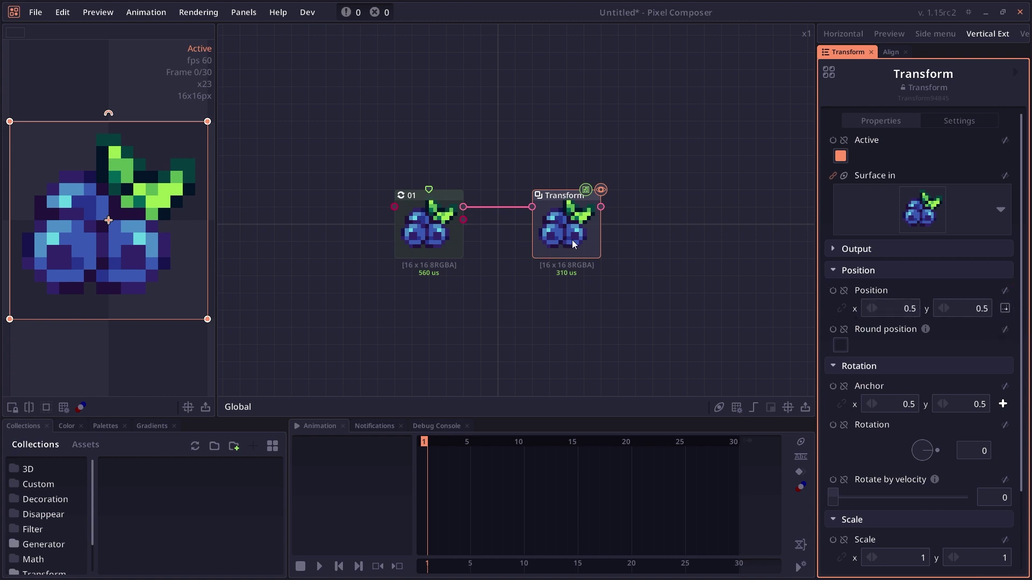
Step: Try Position x values of 0 and 1 on the Transform node, restoring 0.5 at the end
click(906, 309)
text(0)
key(Return)
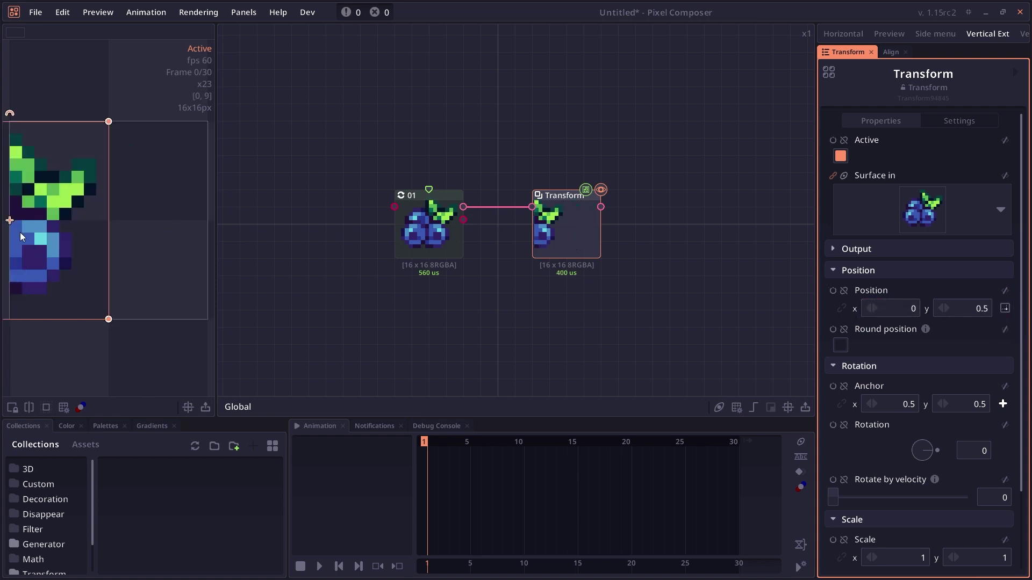
click(897, 306)
text(1)
key(Return)
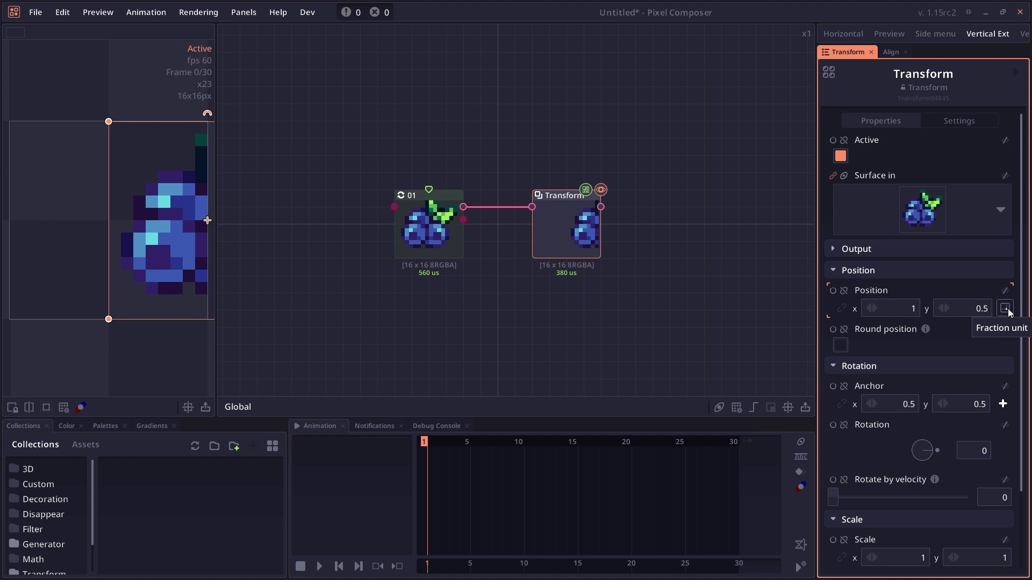
click(892, 314)
text(0.5)
key(Return)
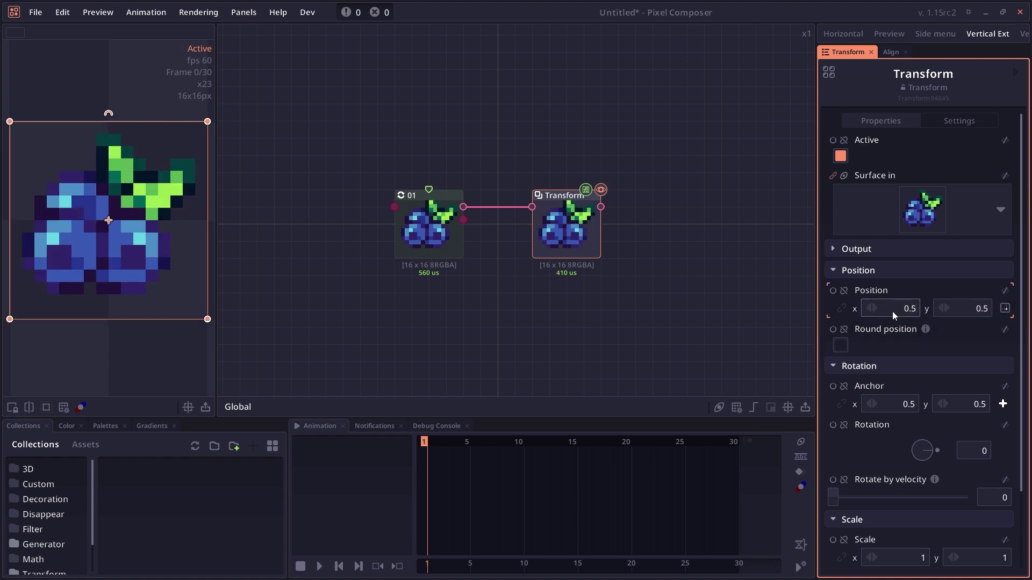
Step: Enable an expression on the Transform node's Position property and set it to 1
click(1003, 291)
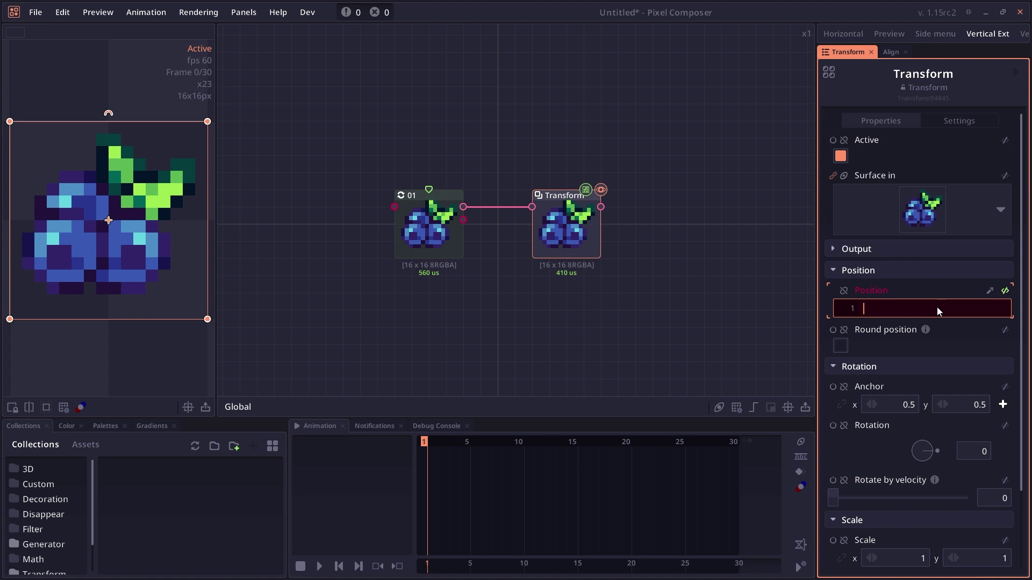
text(1)
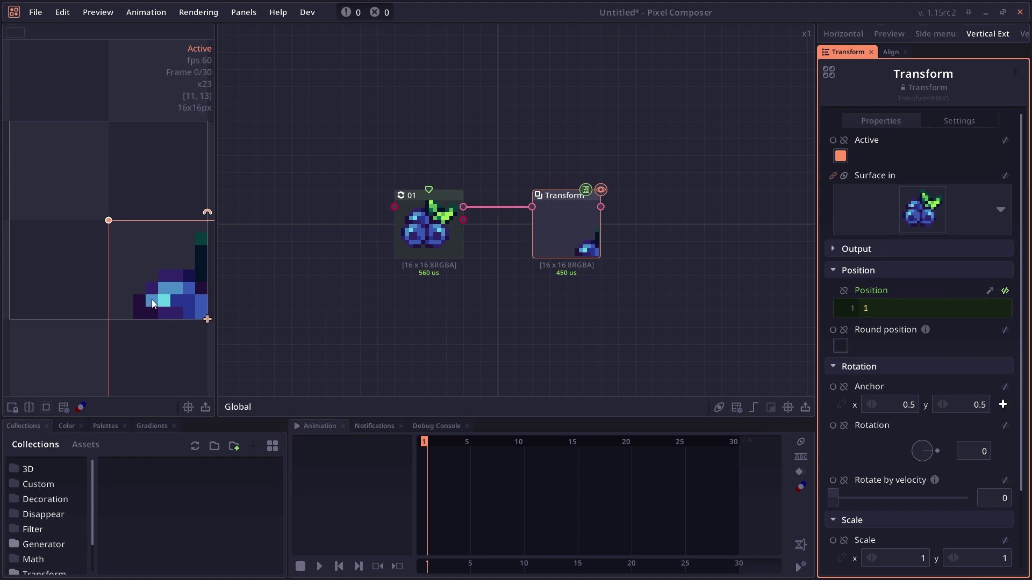
key(ctrl+s)
Step: Try 0 and 0.5 as the Transform node's Position expression
click(930, 304)
key(BackSpace)
text(0)
key(Return)
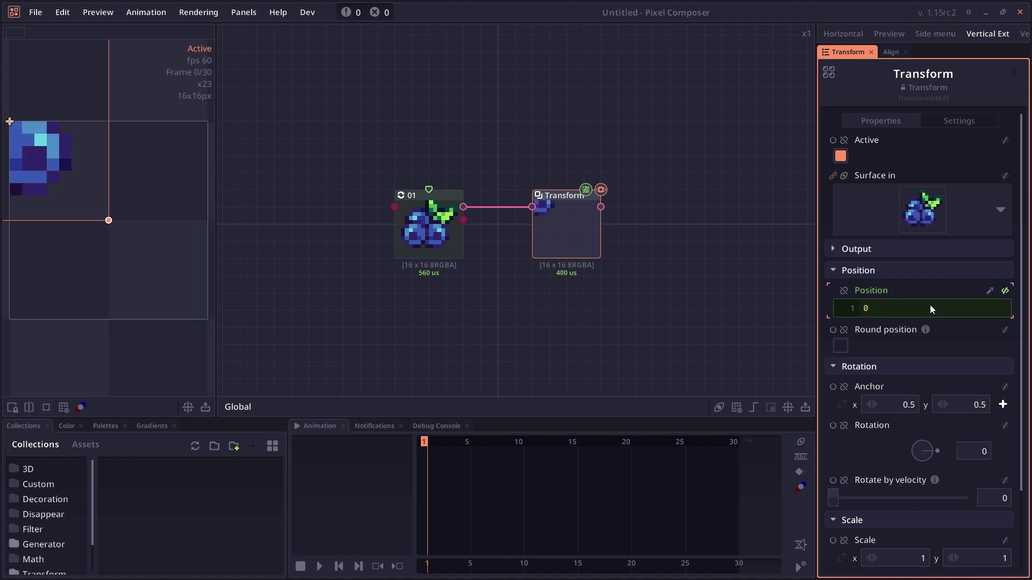
click(930, 308)
text(.5)
key(Return)
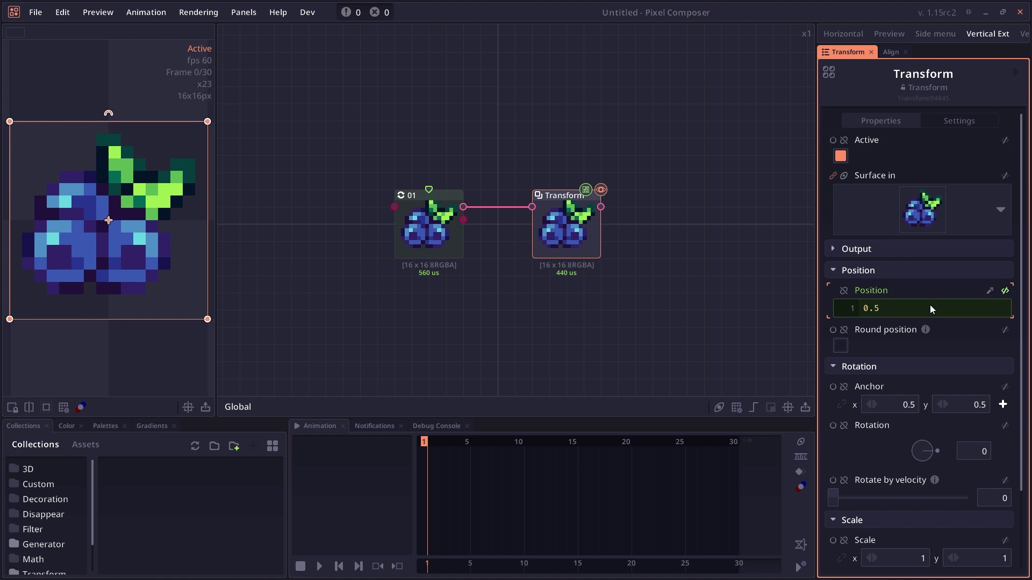
Step: Replace the Position expression with the array [ 0, 1 ]
click(930, 305)
key(BackSpace)
key(BackSpace)
key(BackSpace)
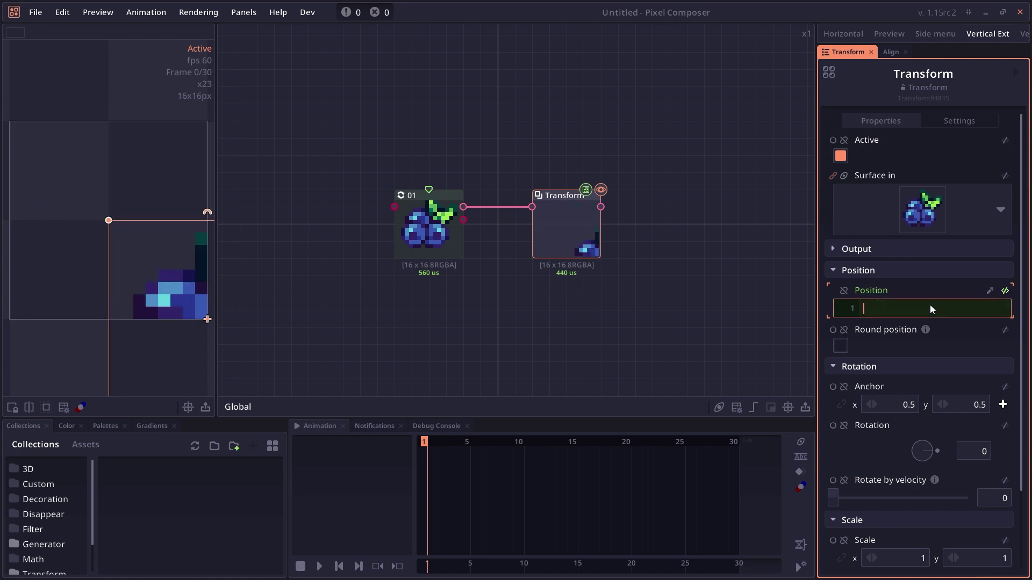
text([ 0, 1 ])
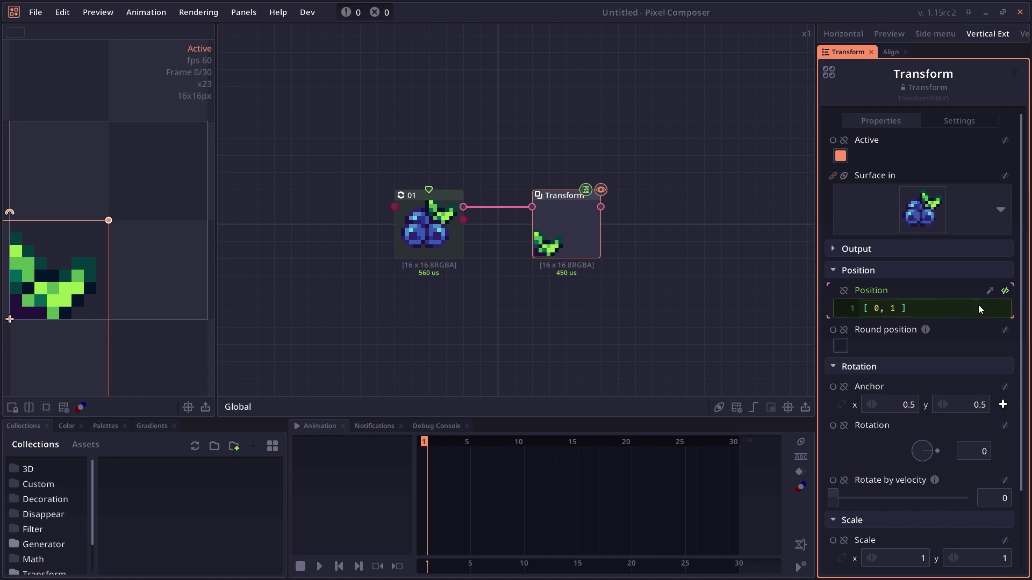
Step: Rewrite the Position expression with variables x = 0 and y = 1, a blank line, and the array [ x, y ]
key(ctrl+a)
text(x = 0)
key(Return)
text(y = 1)
key(Return)
key(Return)
text([ x, y ])
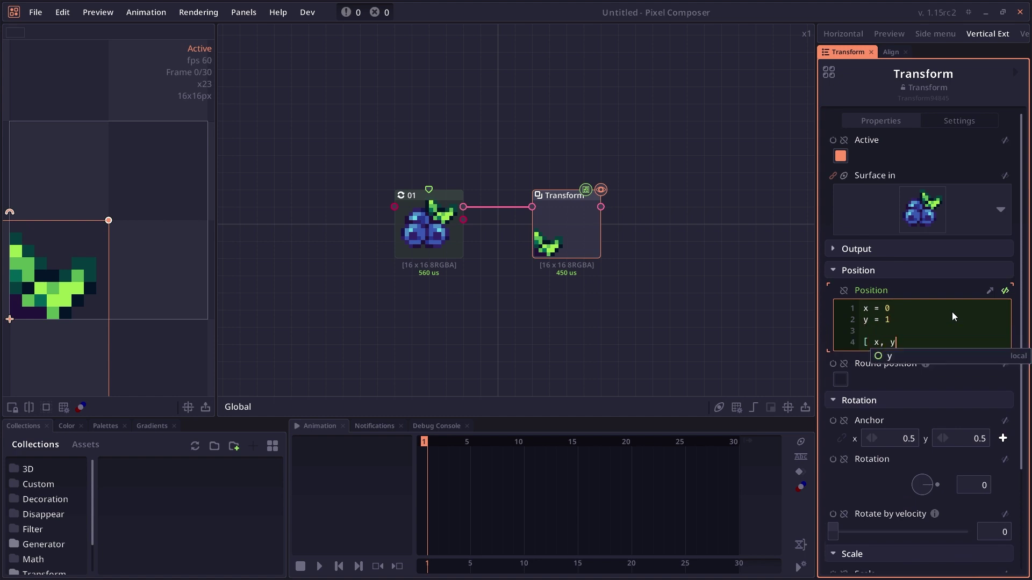
Step: Replace the x and y variables in the Position expression with the arrays v1 = [ 0, 1 ] and v2 = [ 1, 0 ]
click(938, 310)
key(BackSpace)
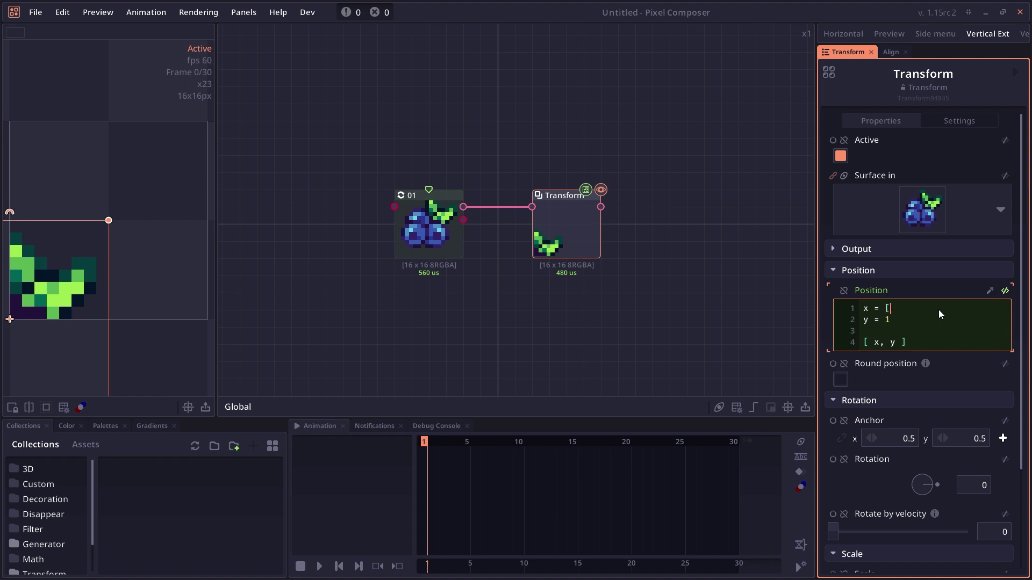
key(BackSpace)
key(BackSpace)
key(BackSpace)
key(BackSpace)
text(v1 = [ 0, 1 ])
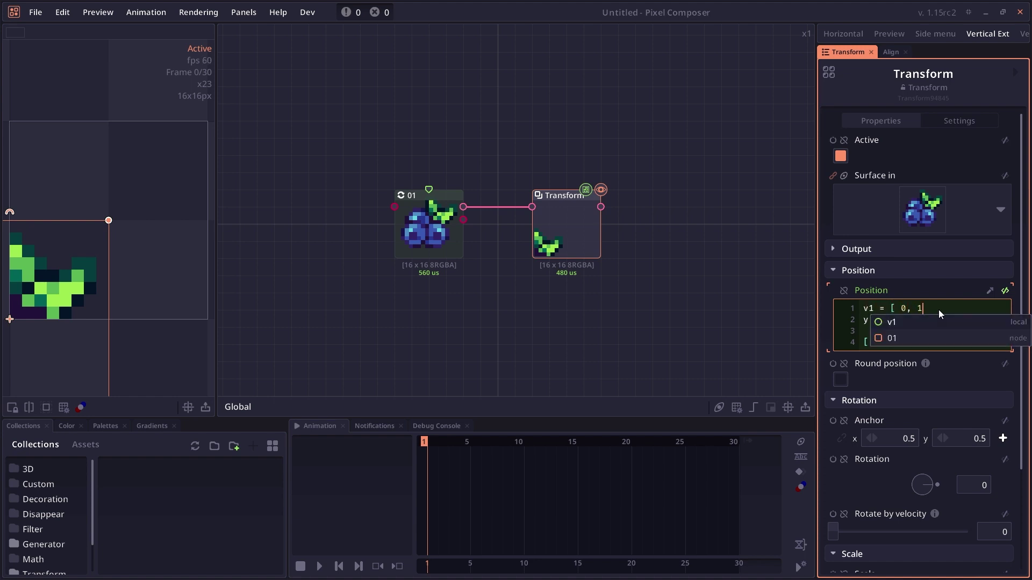
key(Down)
key(shift+Home)
text(v2 = [ 1, 0 ])
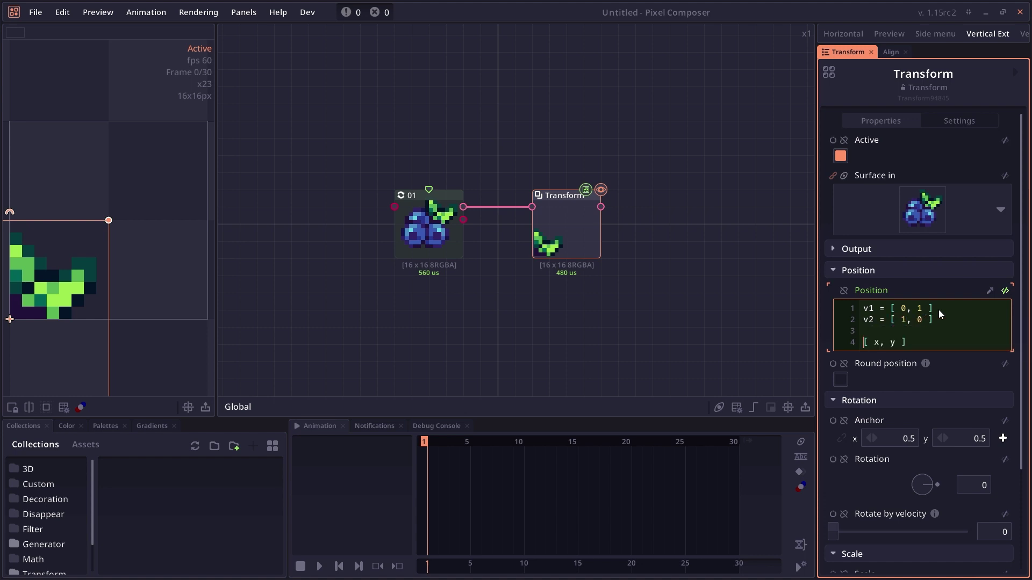
Step: Change the last line of the Position expression to v1 + v2
key(Down)
key(Down)
key(shift+Home)
text(v1 + v2)
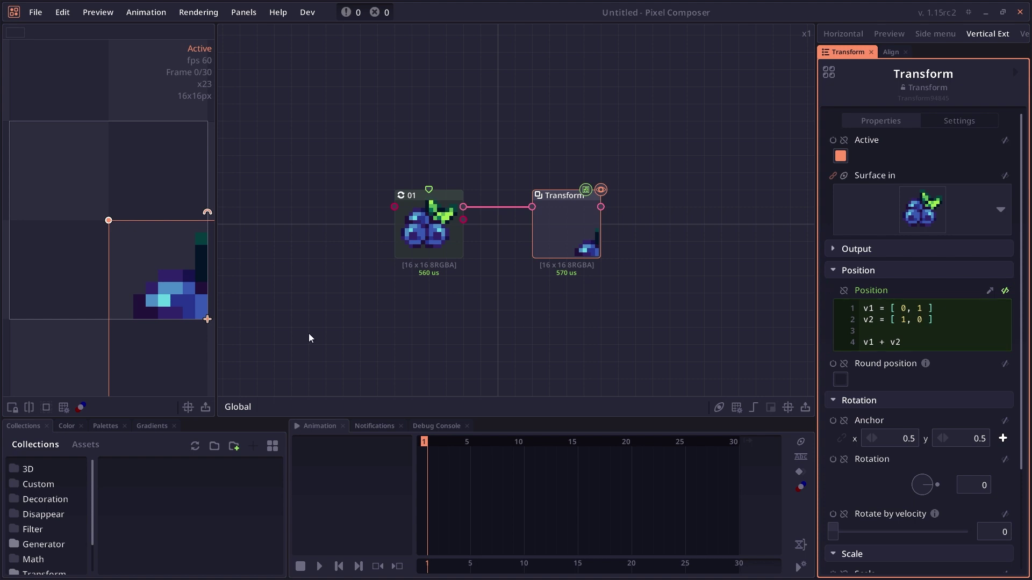
Step: Change the last line of the Position expression to v1 * 0.5
click(934, 340)
key(BackSpace)
key(BackSpace)
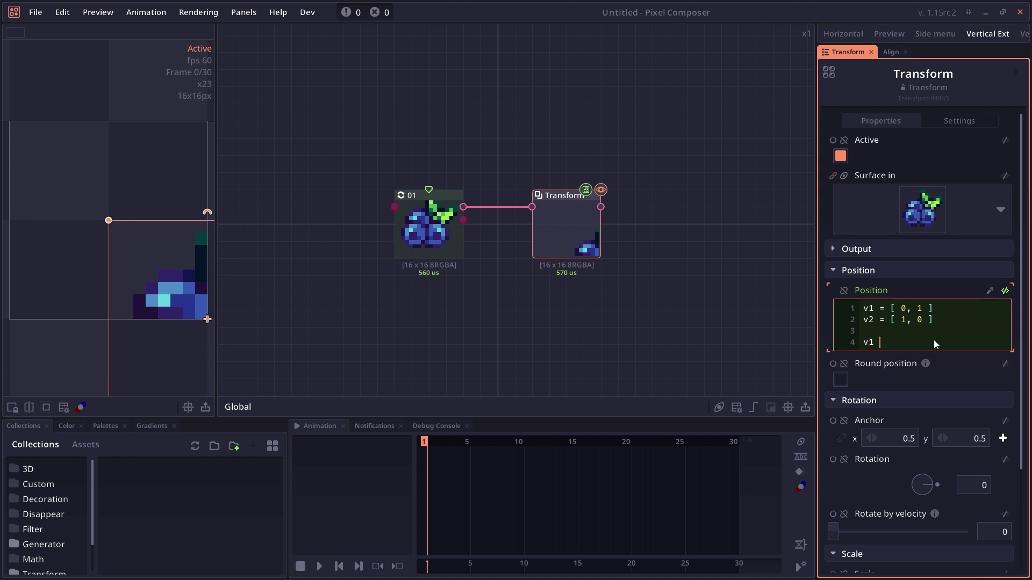
text(* 0.5)
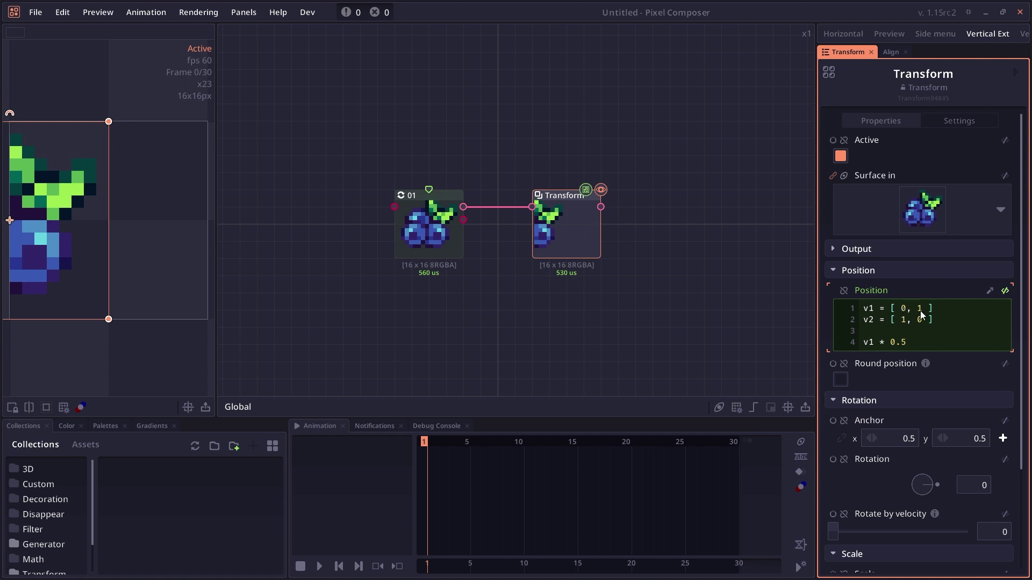
Step: Clear the Position expression and try the function names sin and cos in it
key(ctrl+a)
key(BackSpace)
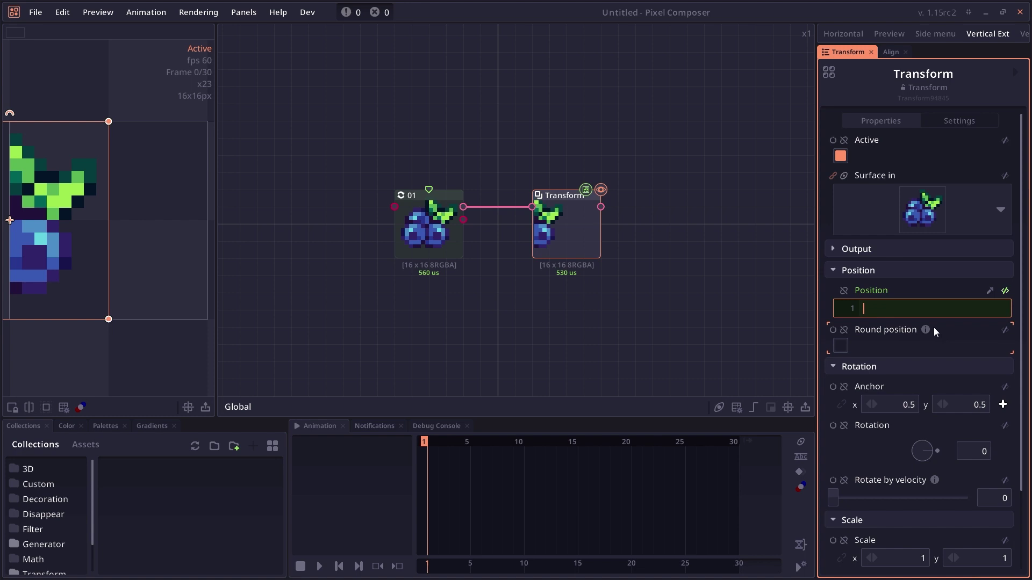
text(sin)
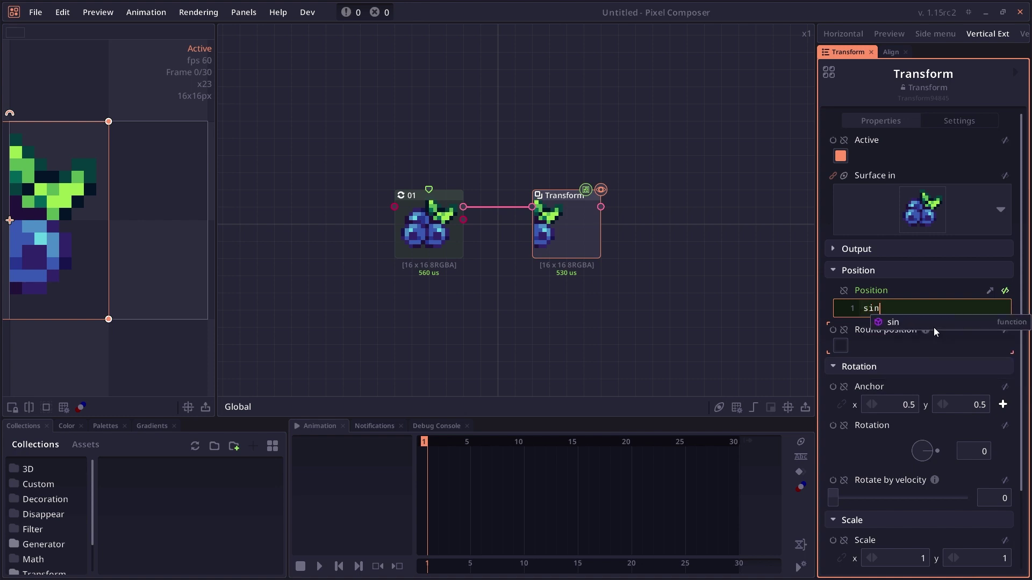
key(ctrl+a)
key(BackSpace)
text(cos)
Step: Restart the Position expression with the line x = sin(project.progress * 2 * pi)
key(ctrl+a)
key(BackSpace)
text(x = sin(projec)
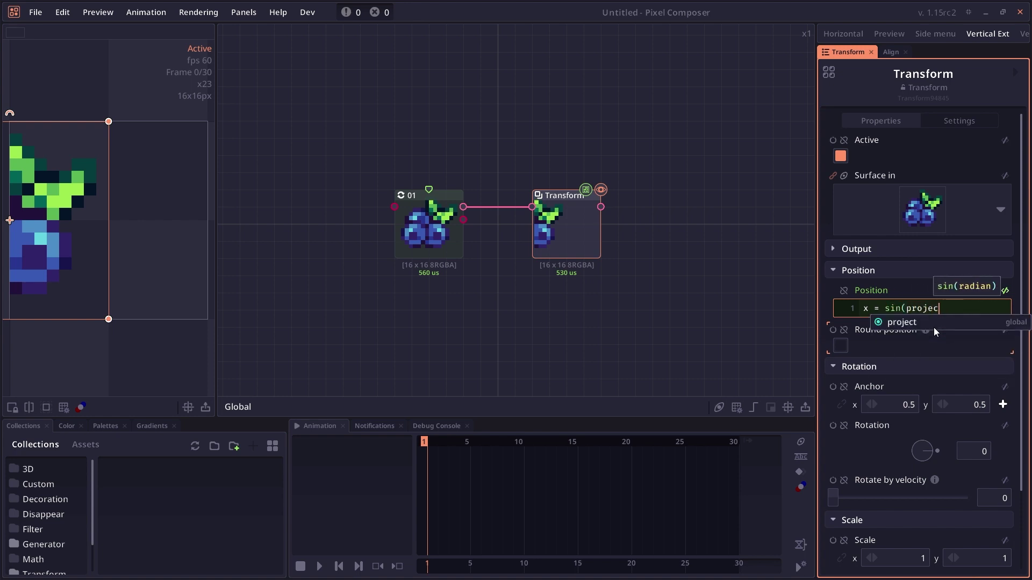
text(t.pro)
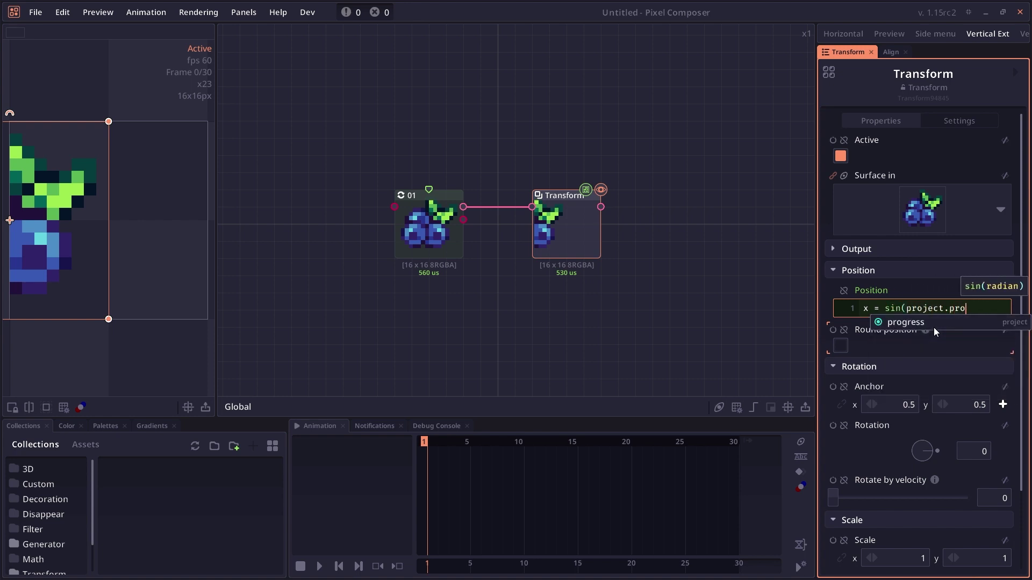
text(gress * )
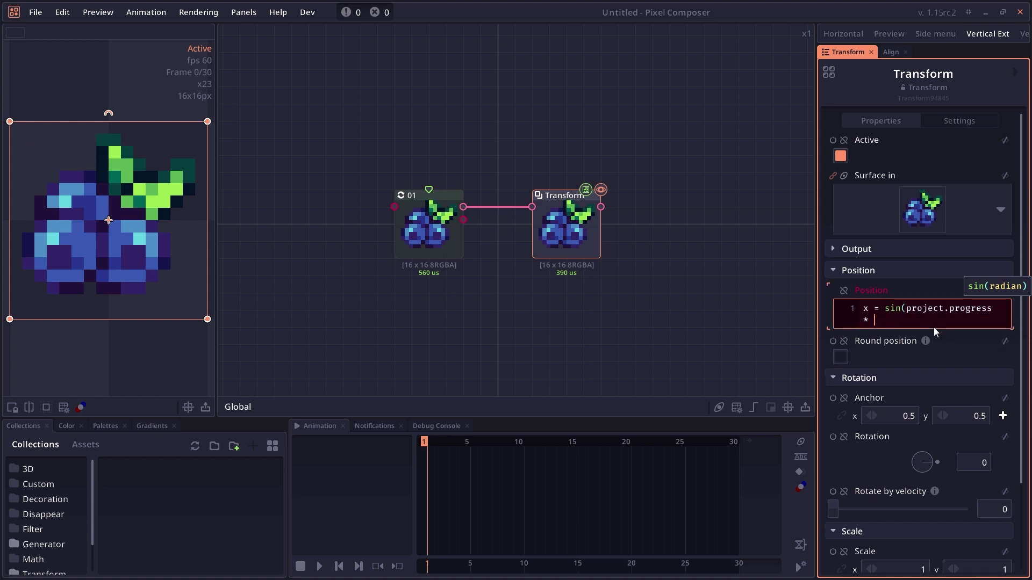
text(2 *)
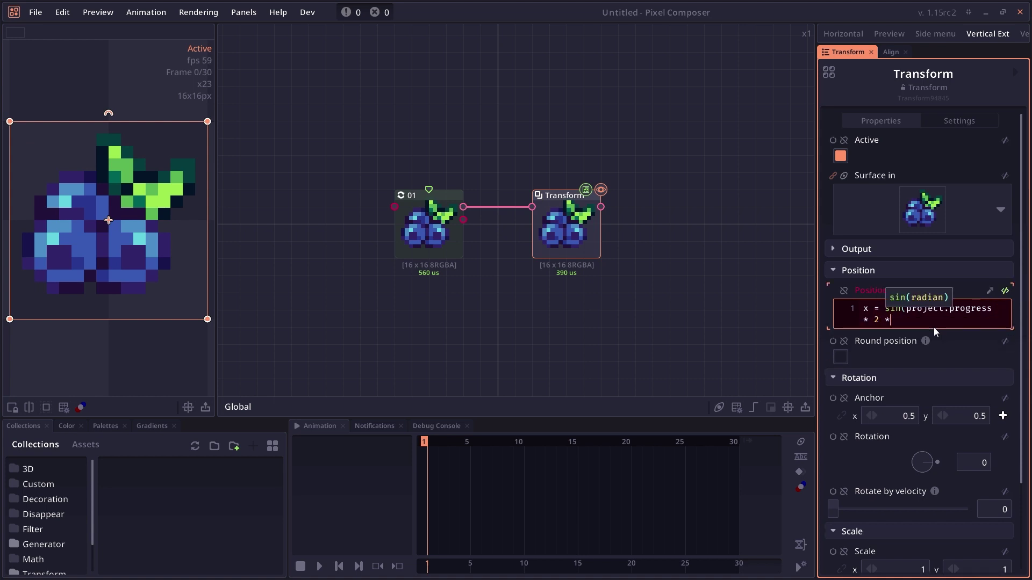
text( pi))
key(Return)
Step: Add y = cos(project.progress * 2 * pi), a blank line, and [ 0.5 + 0.5 ] + [ x, y ] * 0.5 to the Position expression
text(y = co)
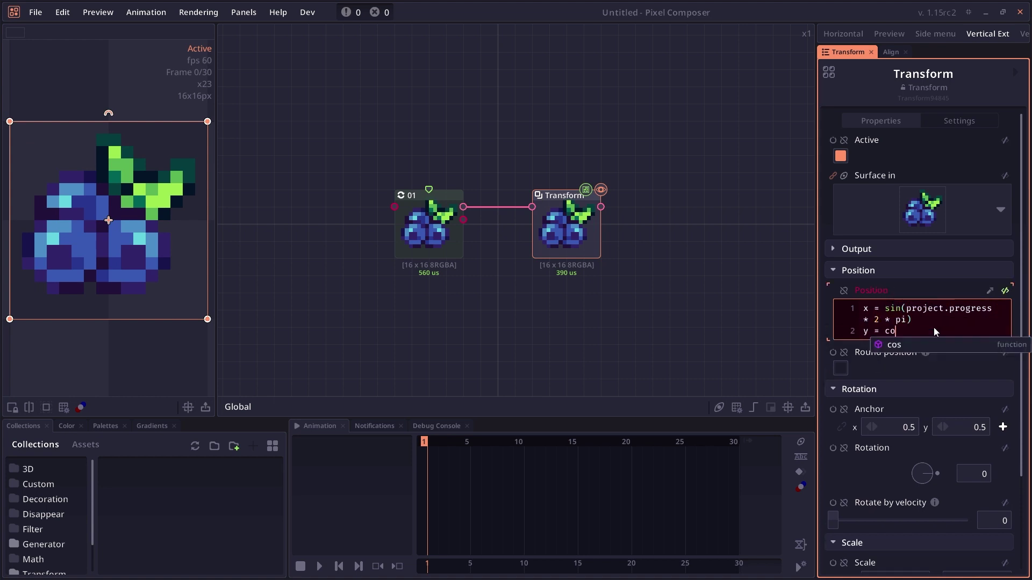
text(s(project.progress * 2 * pi))
key(Return)
key(Return)
text([ 0.5 + 0.5 ] + [ x, y ] * 0.5)
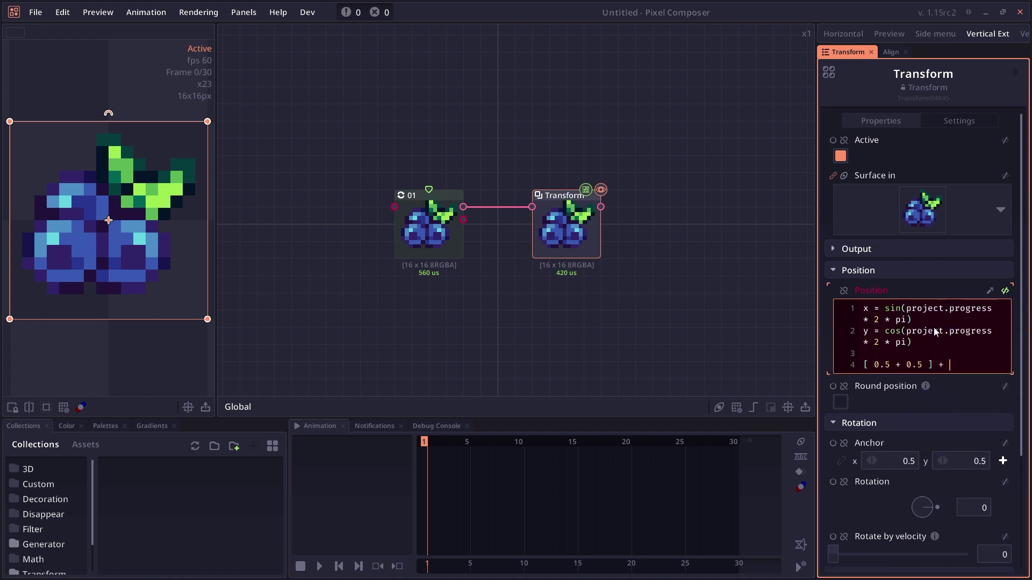
Step: Play the animation and correct the first array in the Position expression to [ 0.5, 0.5 ]
click(127, 274)
key(space)
scroll(115, 282, down, 4)
click(902, 366)
key(BackSpace)
key(BackSpace)
text(,)
click(624, 274)
scroll(618, 270, up, 2)
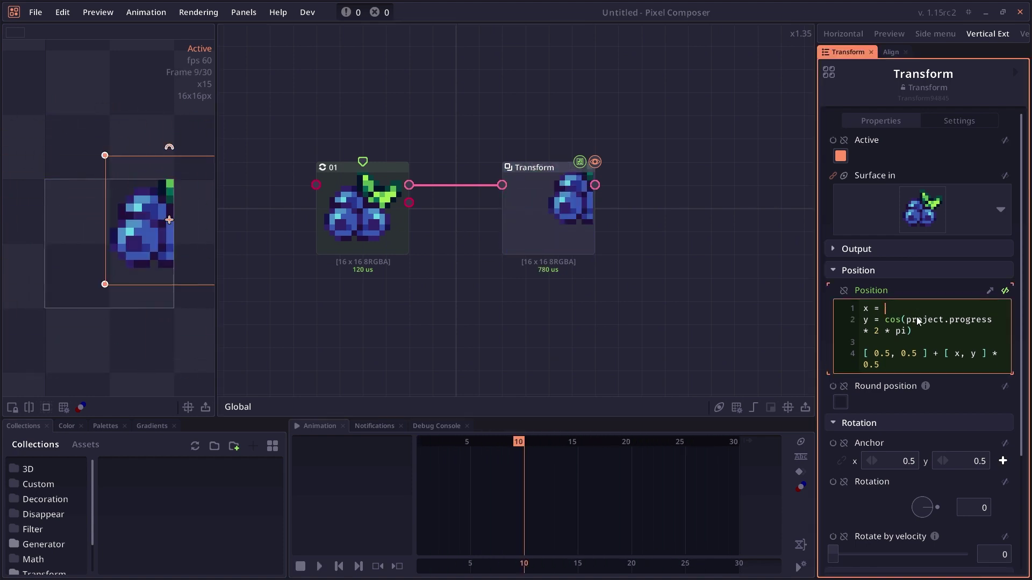
Step: Redefine x as wiggle(project.frame, 4, 1, 10) and y as wiggle(project.frame, 4, 1, 109) in the Position expression and play the animation
text(wiggle()
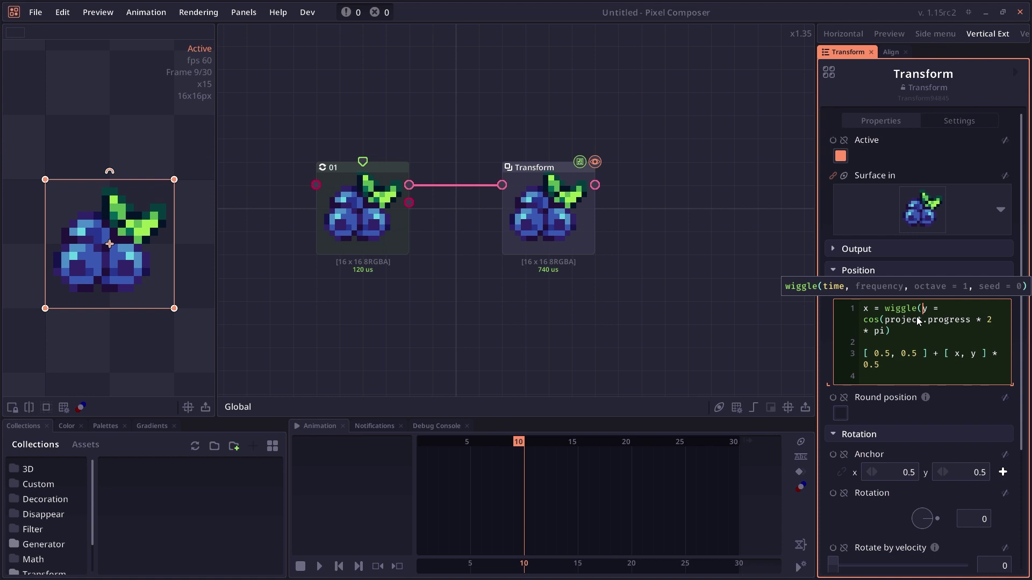
text(project.frame))
key(Return)
text(y = wiggle(project.frame))
key(Return)
key(Return)
key(space)
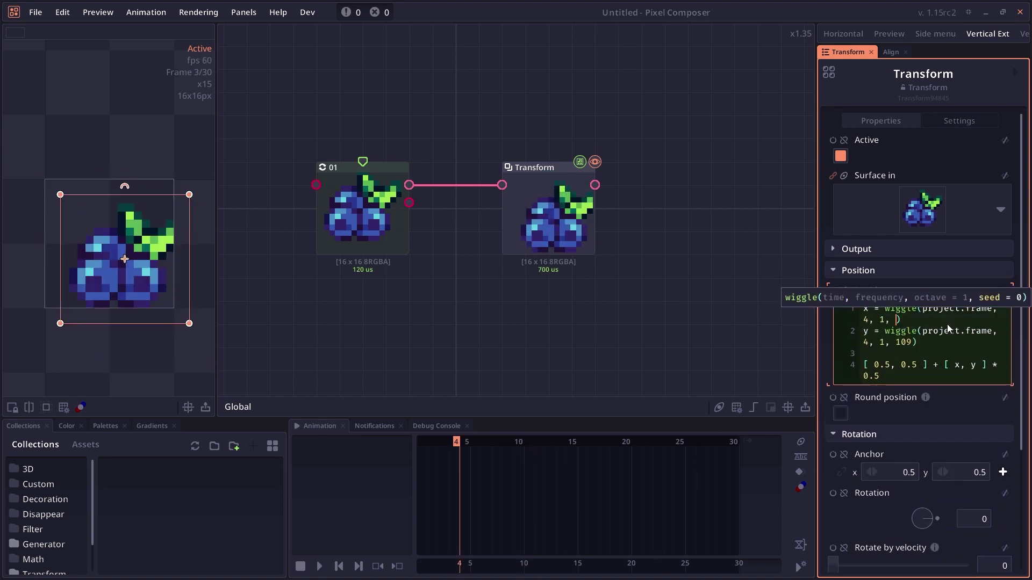
text(10)
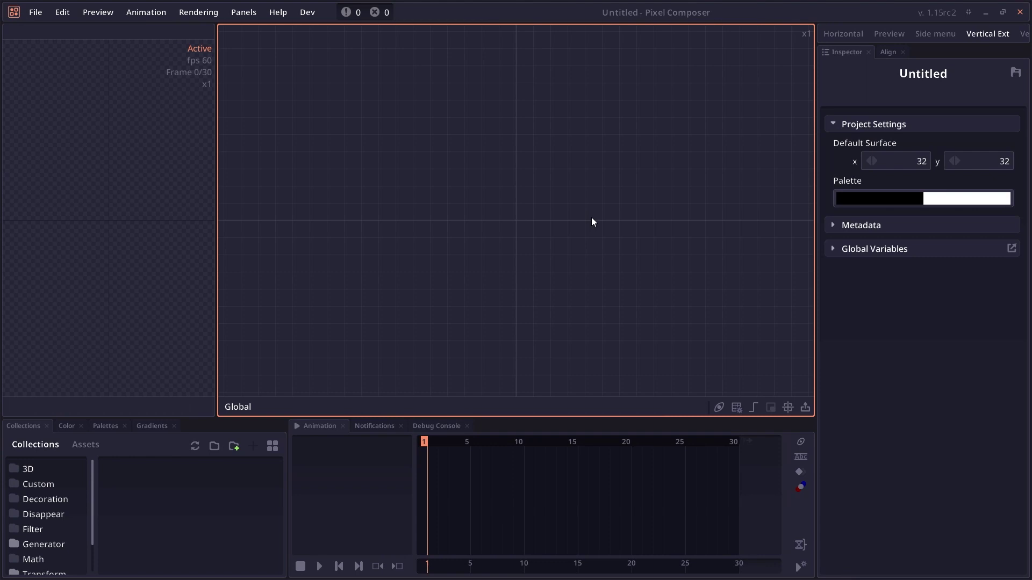
Step: Add a Number node to the empty project's graph and enable an expression on its Value
key(1)
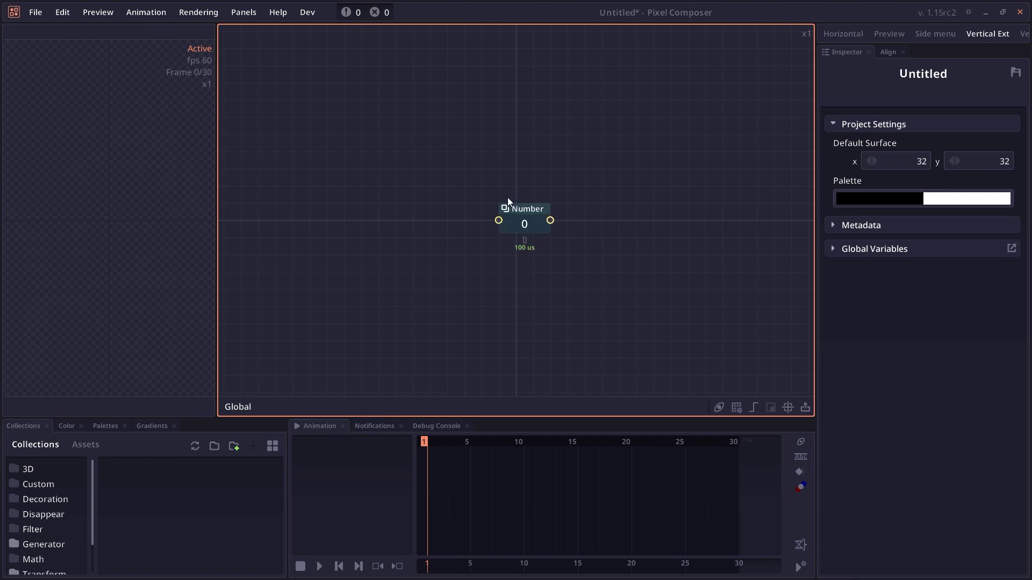
drag(521, 208, 513, 216)
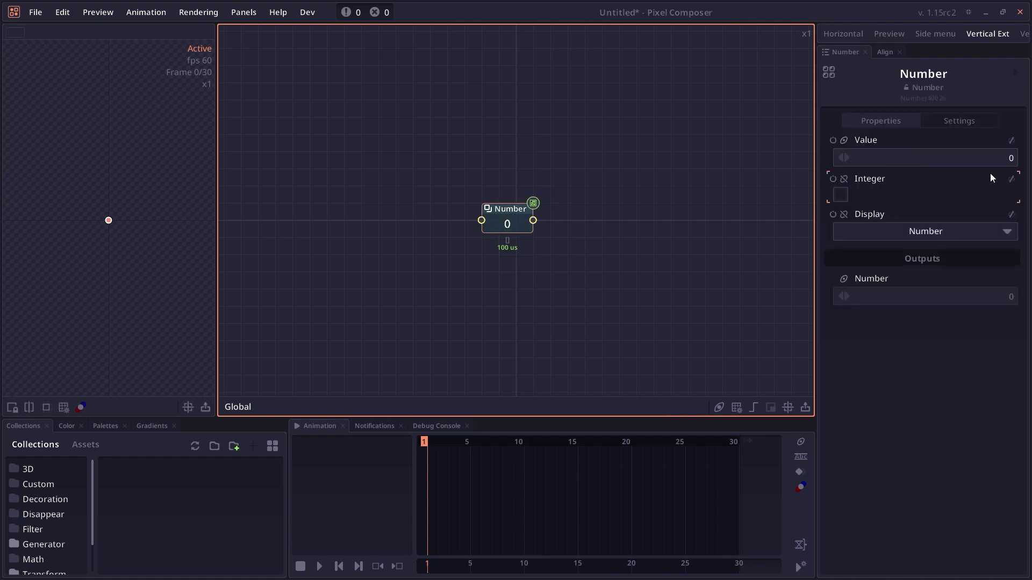
click(1008, 141)
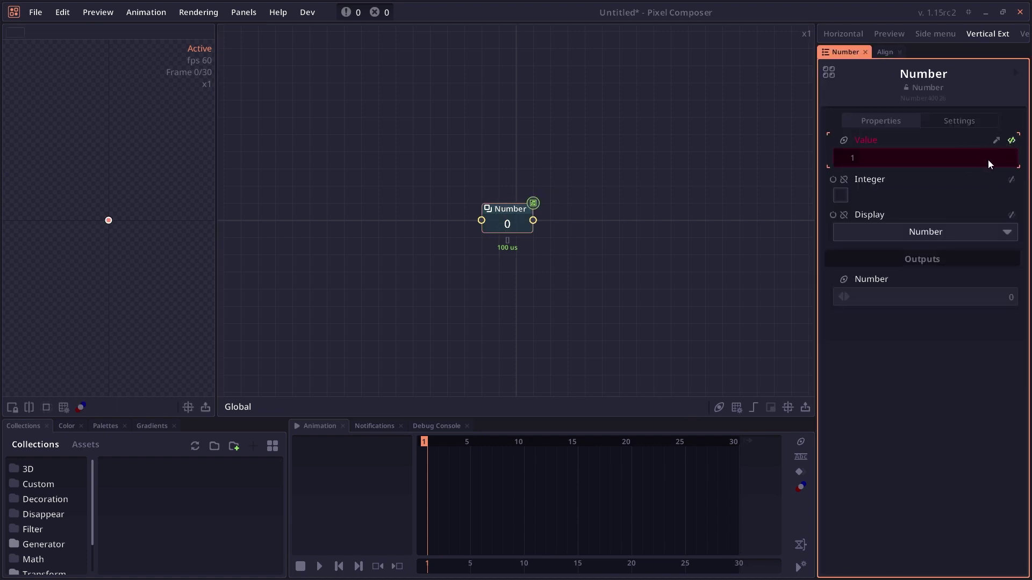
Step: Begin the Number node's Value expression with an if(value < 5) block that sets val = 0
click(991, 152)
text(if(value)
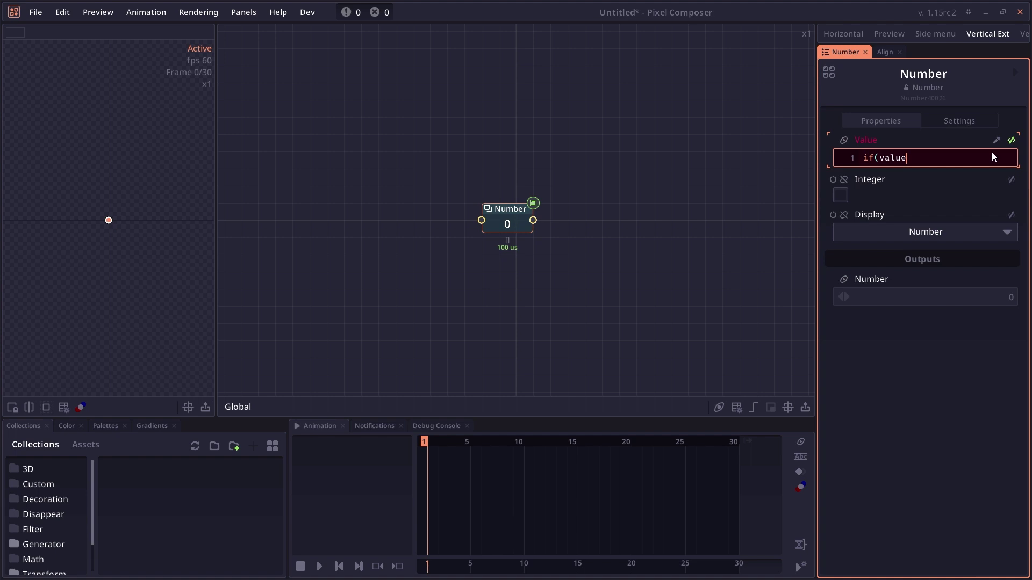
text(< 5)  {)
key(Return)
text(bs)
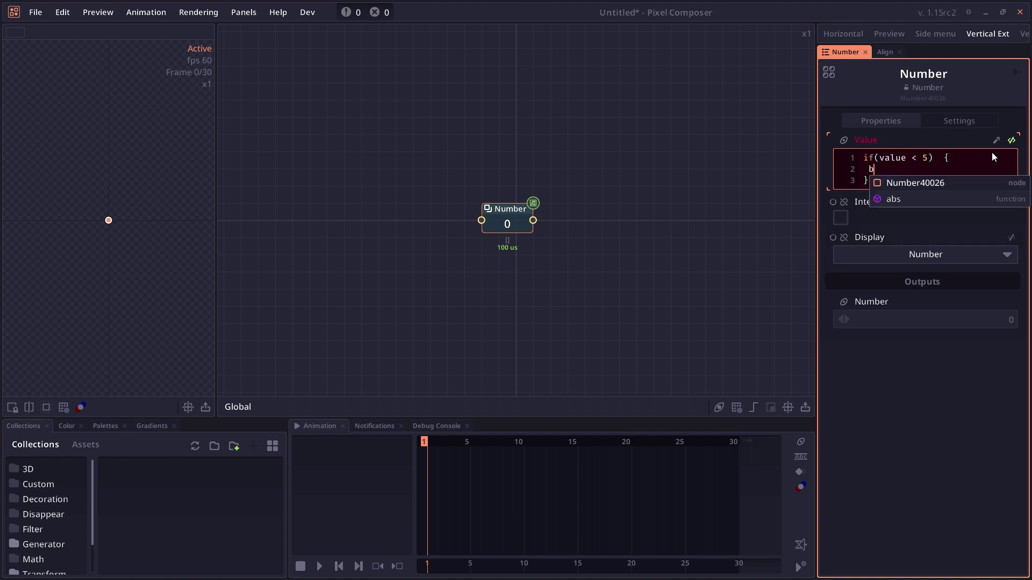
key(BackSpace)
key(BackSpace)
text(val = 0)
key(Escape)
Step: Add an else if(value < 10) branch that sets val = 1 to the Value expression
key(Down)
text(else if(value < 10) {)
key(Return)
text(val = 1)
key(Down)
Step: Add an else branch setting val = 2, followed by a blank line and val as the expression's result
text(else {)
key(Return)
text(val = 2)
key(Down)
key(Return)
key(Return)
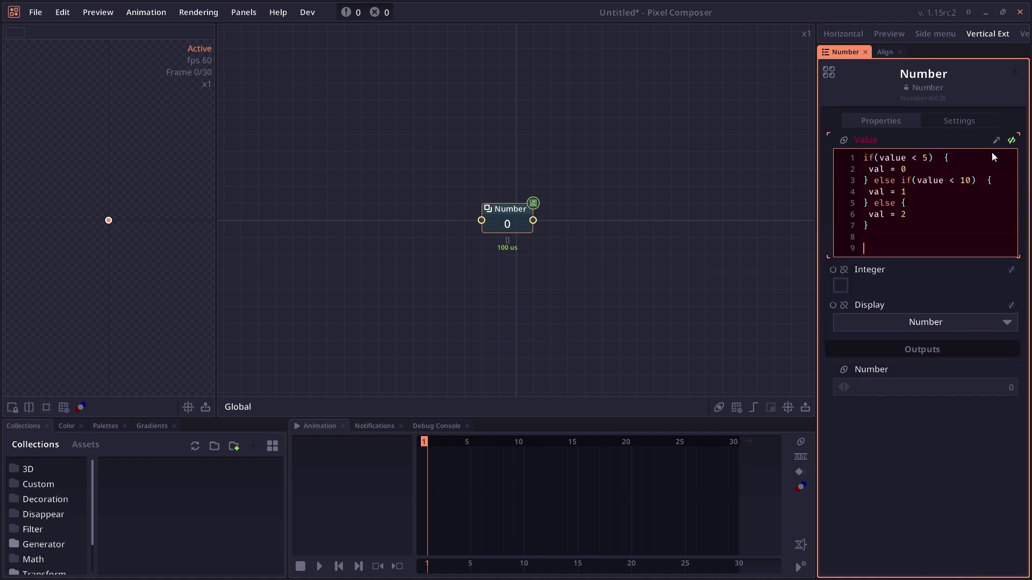
text(val)
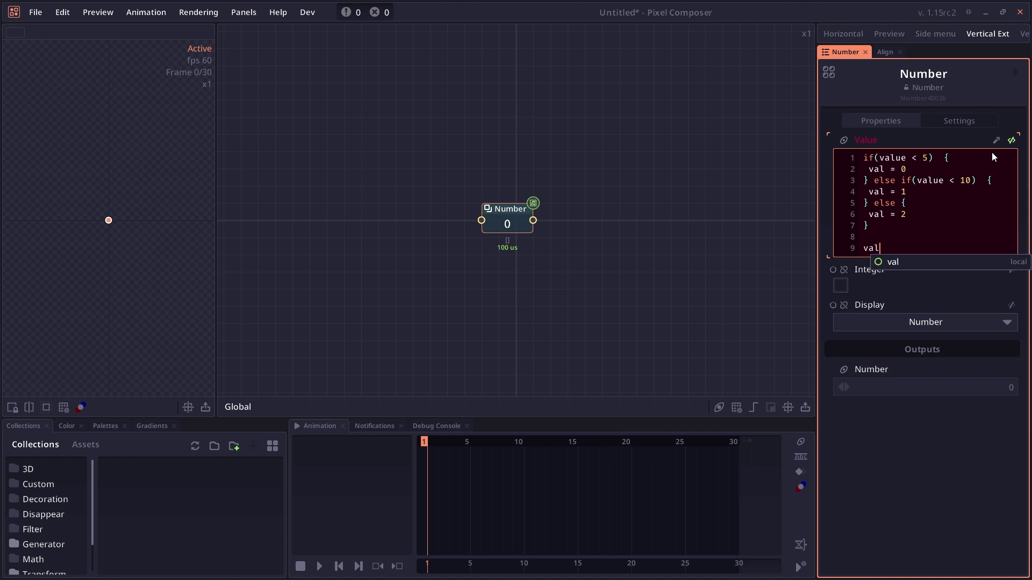
click(354, 63)
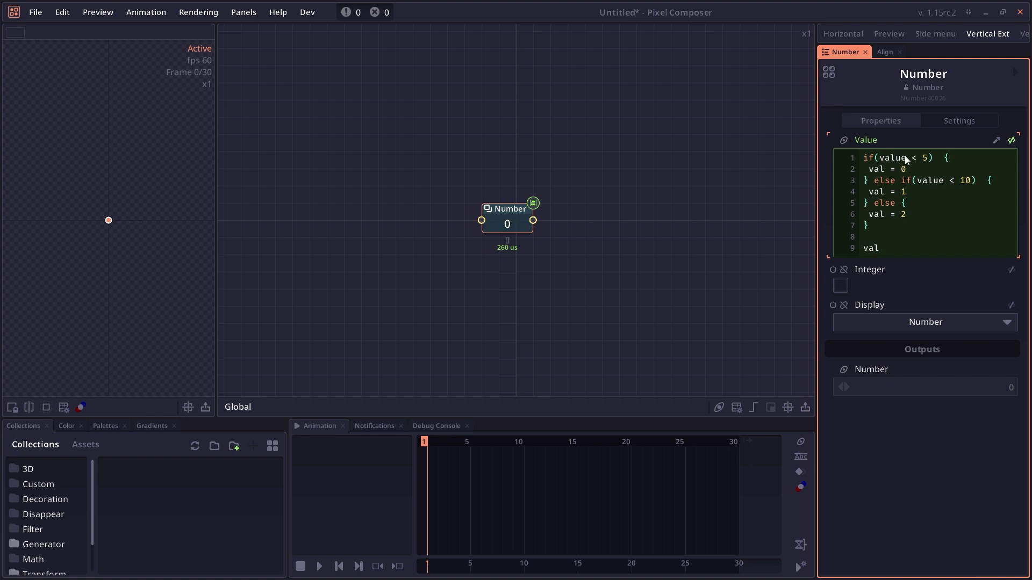
Step: Add a second Number node before the first one and connect its output to the first node's Value input
click(415, 210)
key(1)
drag(444, 233, 481, 220)
click(507, 224)
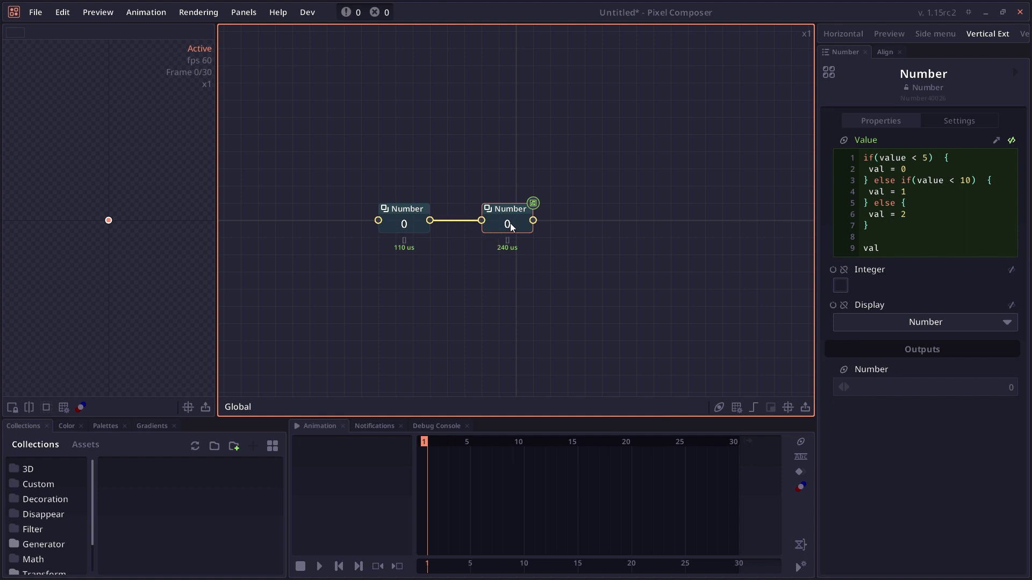
Step: Test the condition by setting the source Number node's Value to 7 and 14
click(405, 229)
drag(872, 160, 918, 159)
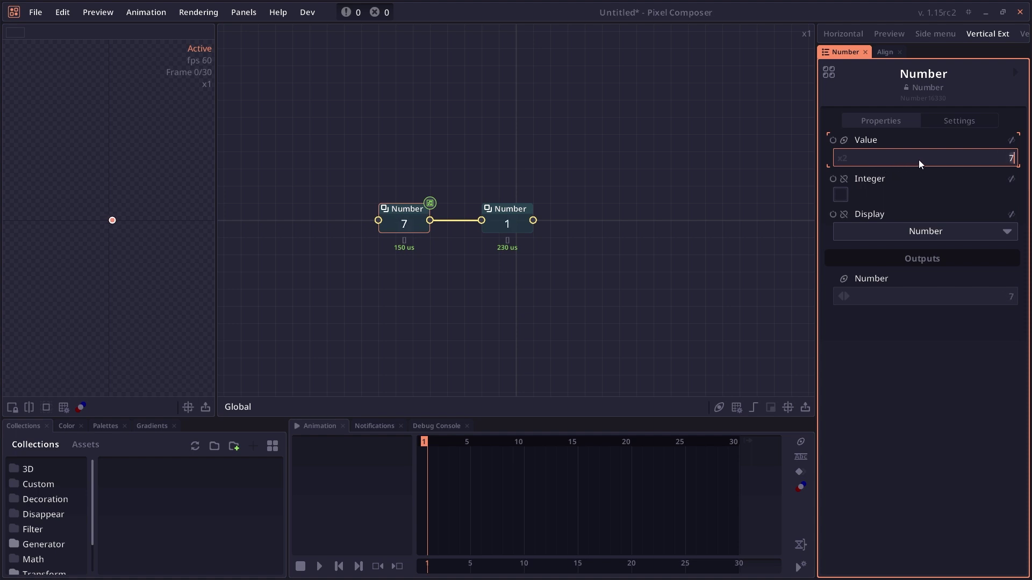
drag(918, 160, 956, 157)
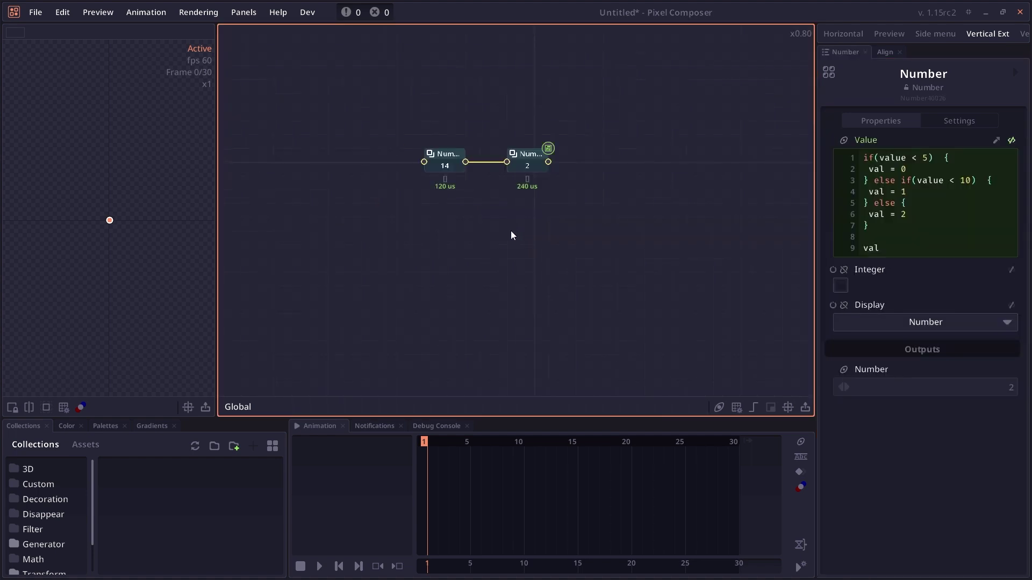
Step: Add another Number node below the connected pair and give its Value the expression val = range(10)
scroll(511, 231, up, 1)
drag(511, 231, 497, 222)
key(1)
click(514, 228)
click(924, 157)
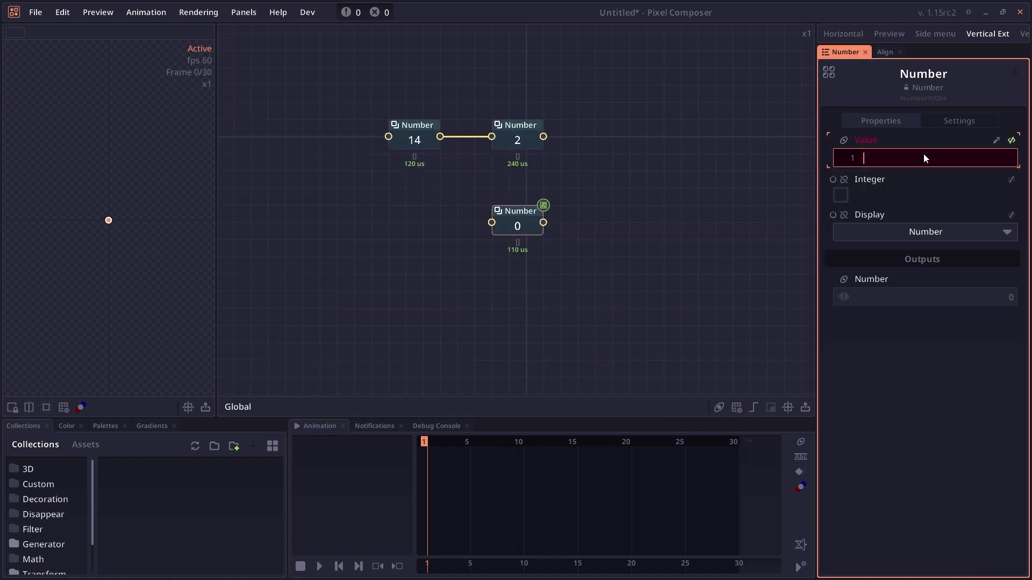
text(val = range(10))
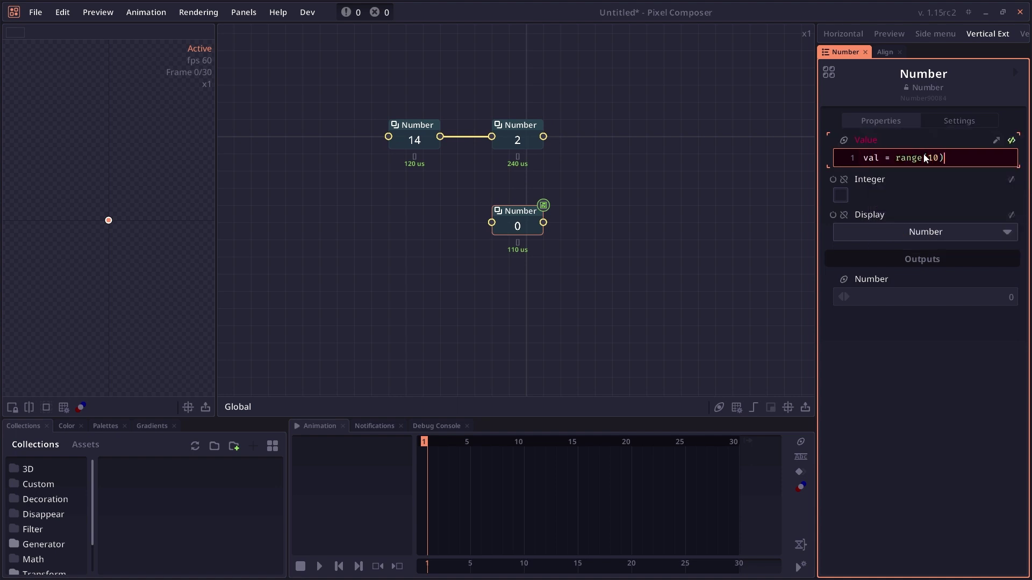
key(Return)
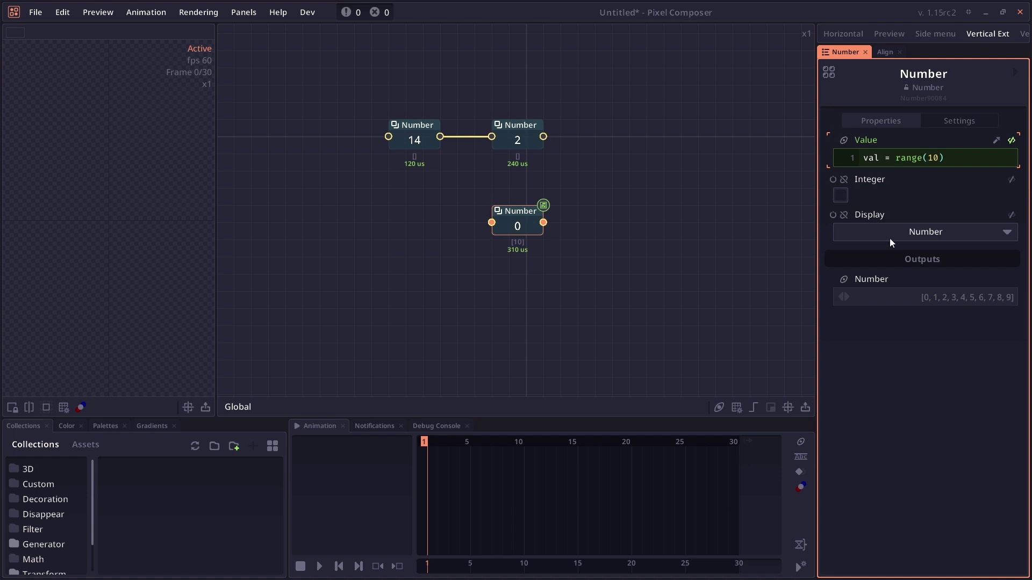
Step: Add a blank line and an empty for(i : val) { } loop below the range line in the Value expression
click(950, 160)
key(Return)
key(Return)
text(for(i :)
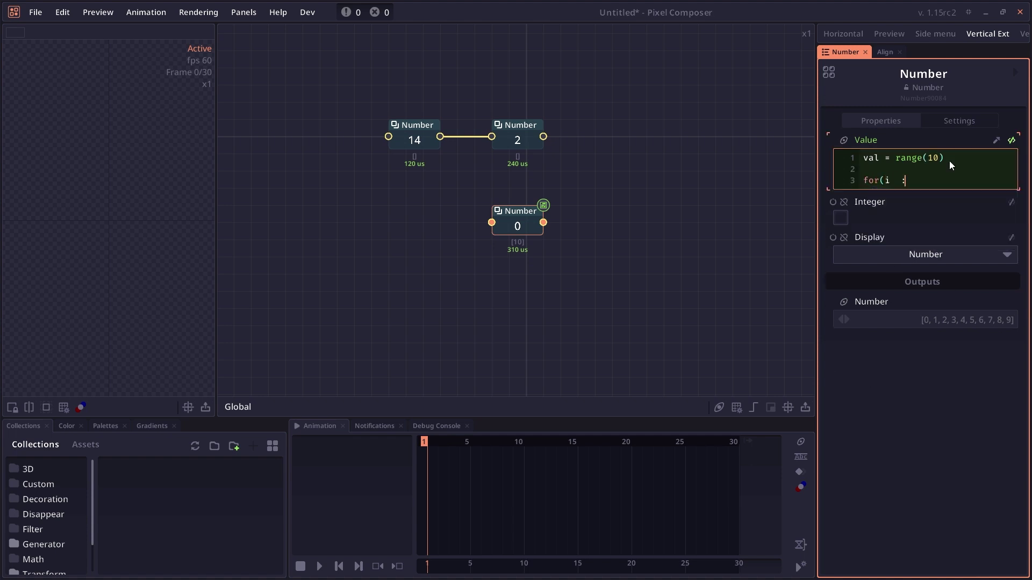
text( val) {)
key(Return)
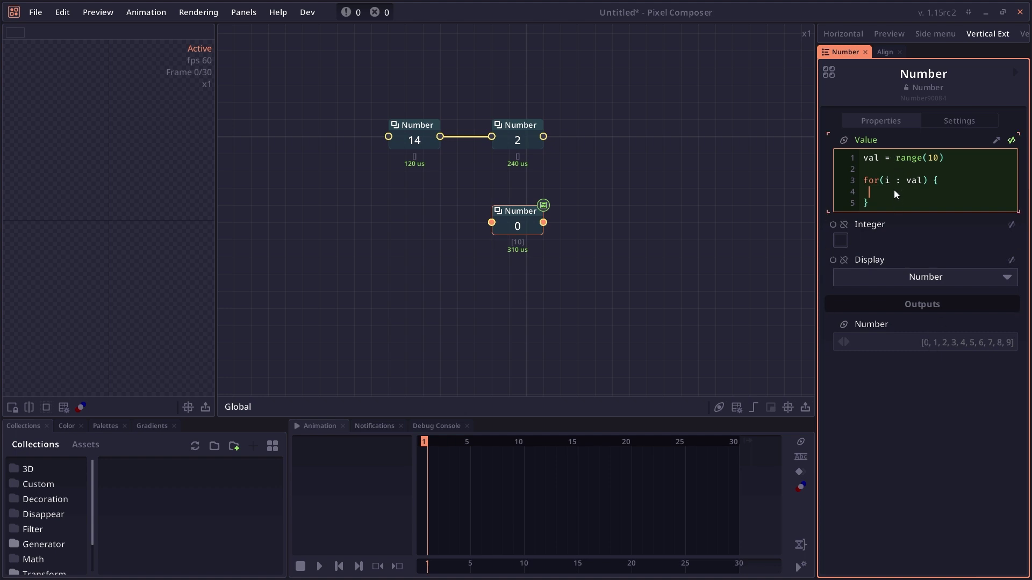
Step: Add a sum = 0 line above the for loop in the Value expression and put sum += i inside the loop
text(sum = 0)
key(Return)
key(Down)
key(Down)
text(sum)
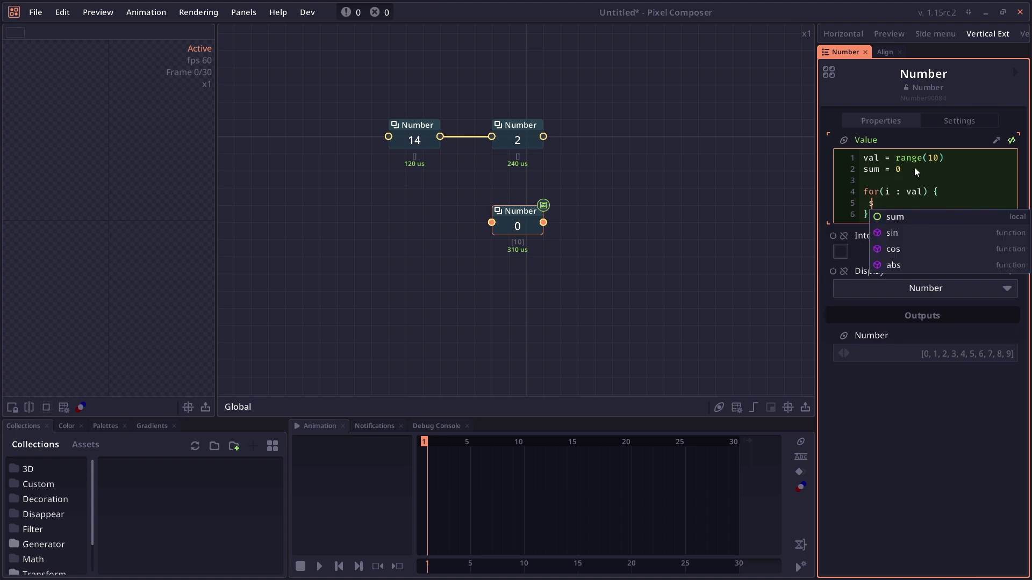
text( += )
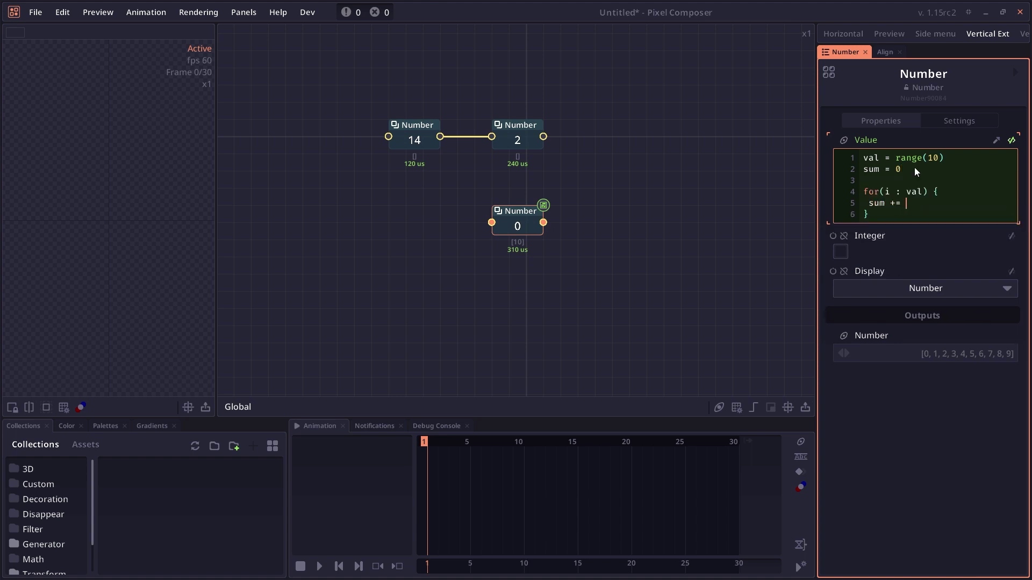
text(i)
Step: Add a blank line and a final sum line below the loop as the result, and apply the expression
key(Down)
key(Return)
key(Return)
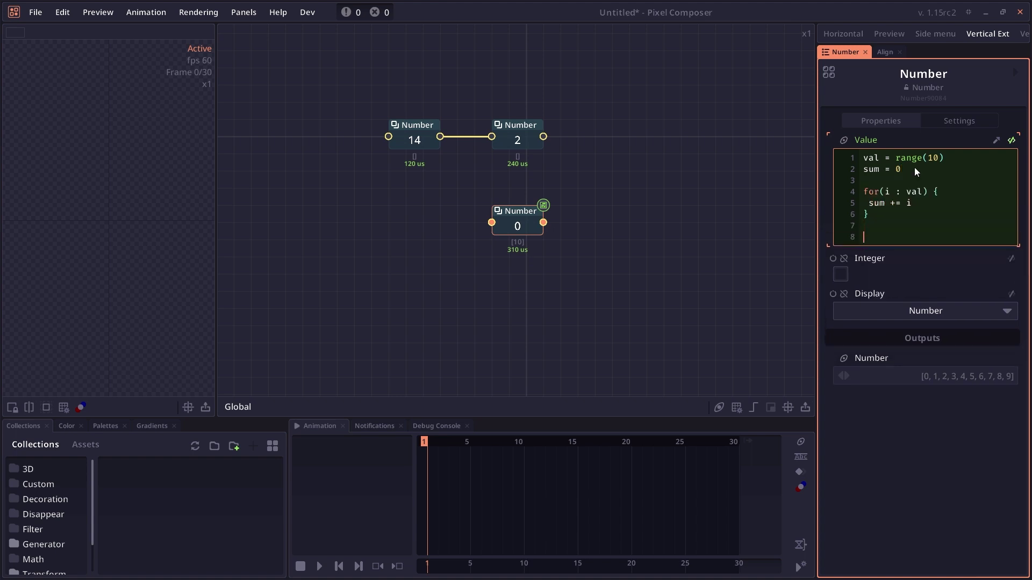
text(sum)
key(Return)
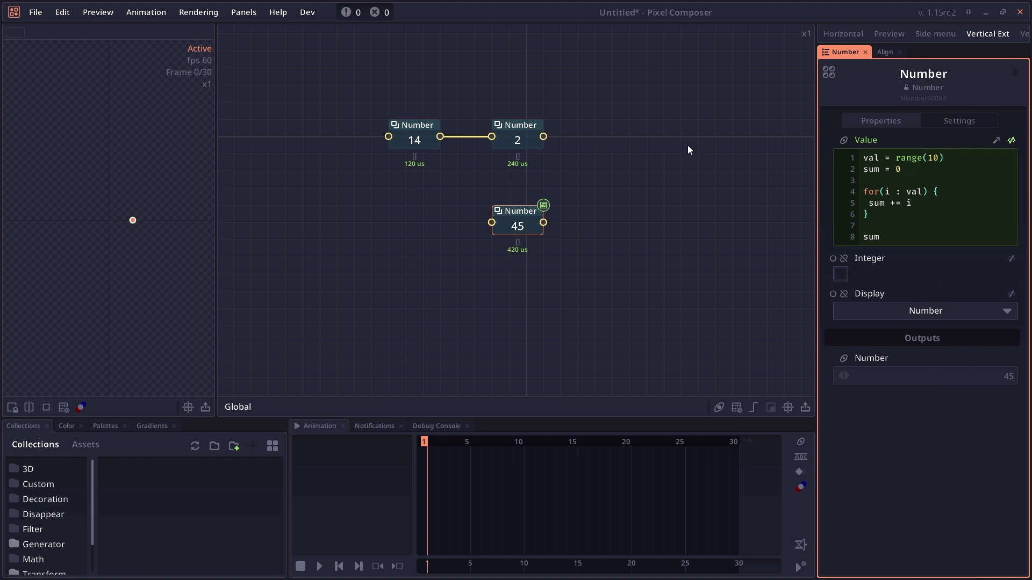
Step: Rename the for loop's iteration variable to v and clear the statement inside the loop
click(932, 226)
key(BackSpace)
text(v)
key(Left)
key(Left)
key(Left)
key(Left)
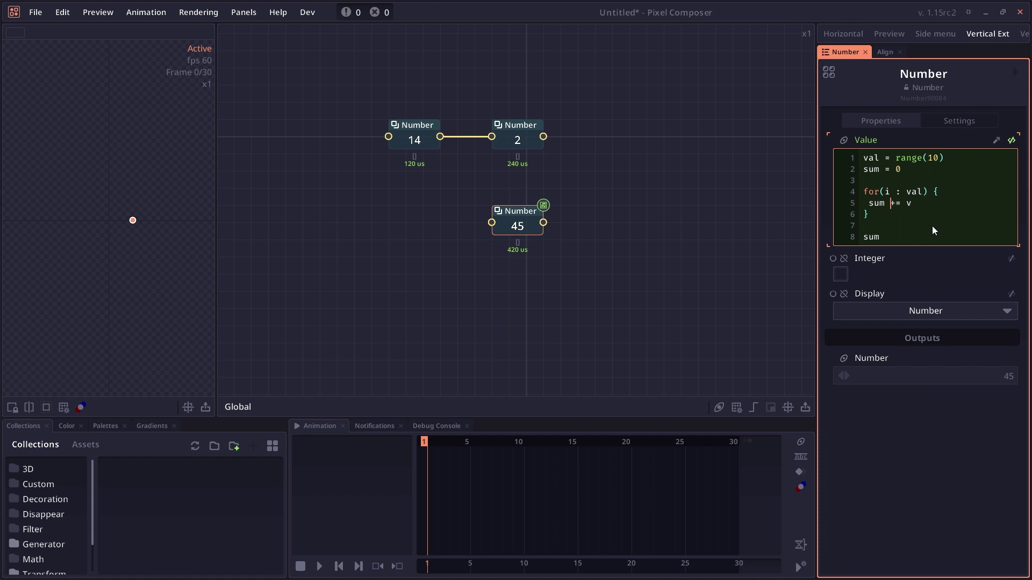
key(Up)
key(BackSpace)
text(v)
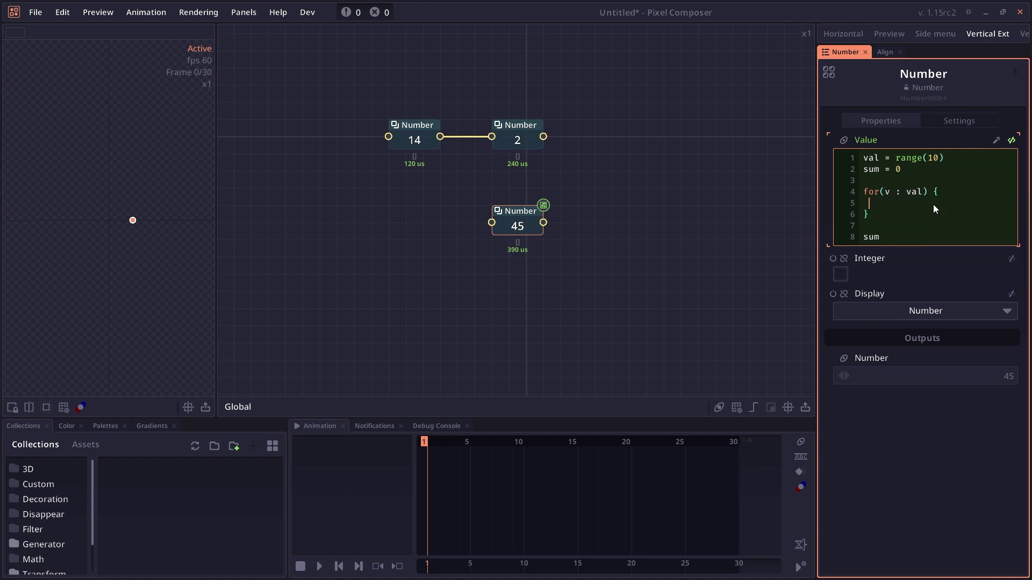
Step: Put val[v] = val[v] + 10 in the loop body and make the expression's final line val
text(val[v] = val[)
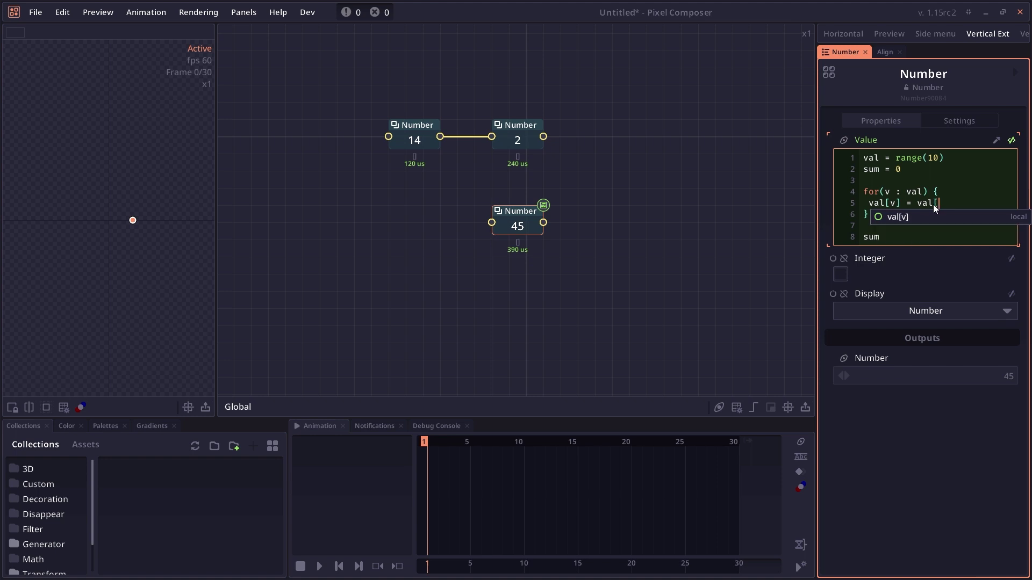
text(v] + 10)
key(Down)
key(Down)
key(Down)
key(BackSpace)
key(BackSpace)
key(BackSpace)
text(val)
click(923, 345)
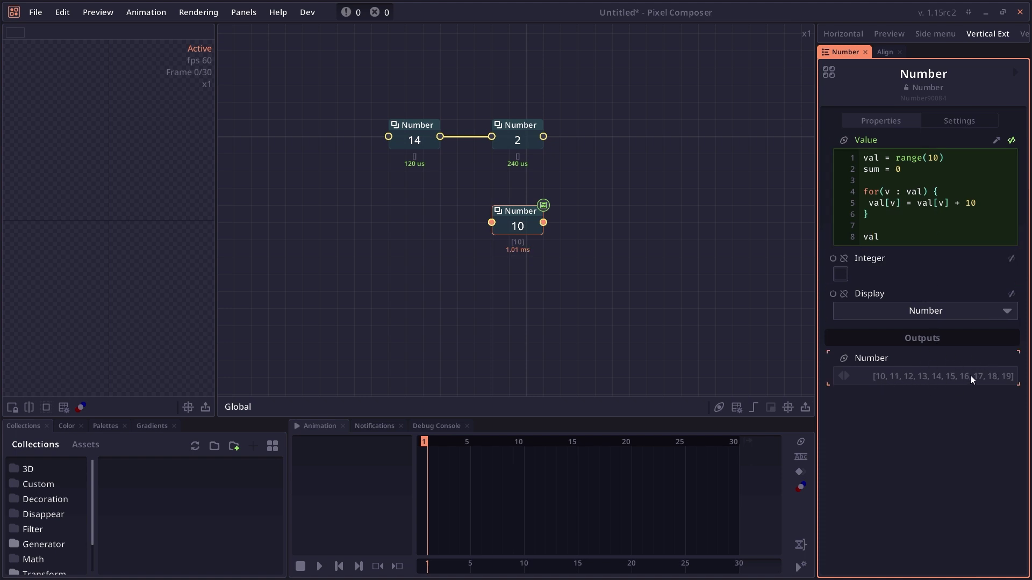
Step: Simplify the loop statement to val[v] = v + 10
click(950, 204)
key(BackSpace)
key(BackSpace)
key(BackSpace)
key(BackSpace)
key(BackSpace)
key(BackSpace)
text(v)
click(930, 219)
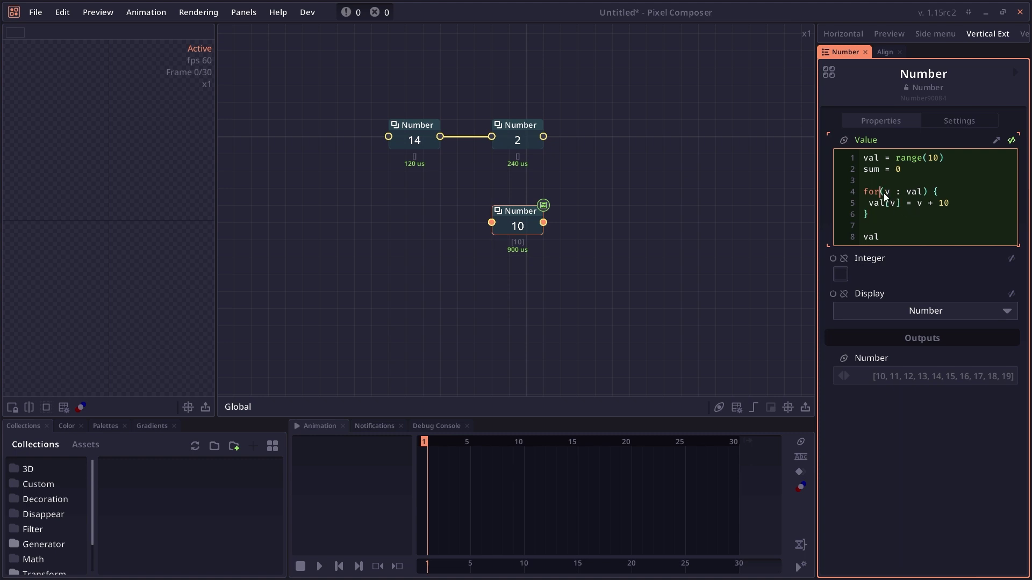
Step: Replace the final val line with a second loop, for(i, v : val) { }
click(911, 226)
key(BackSpace)
key(BackSpace)
key(BackSpace)
text(for(i, v)
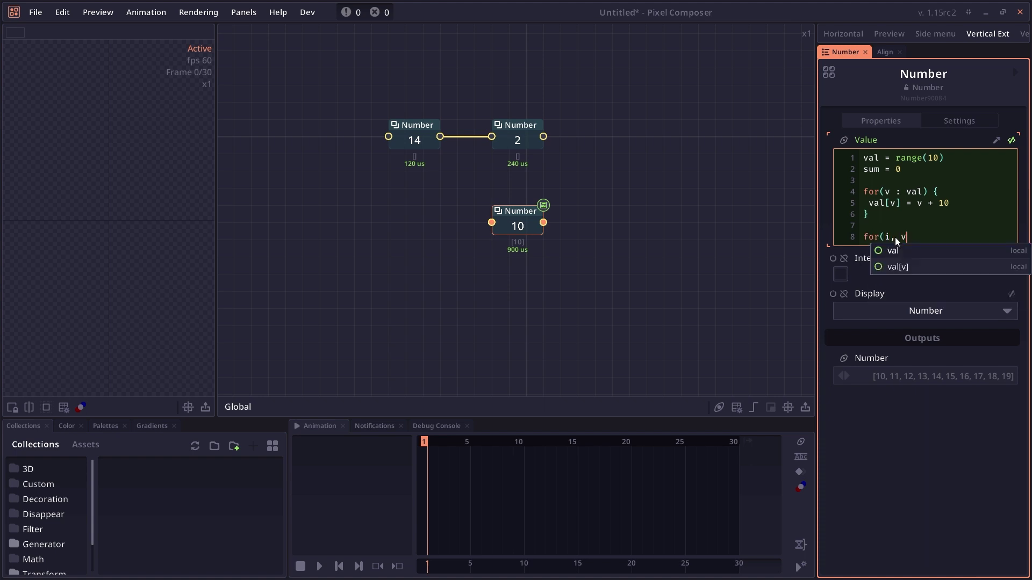
text( : val) {)
key(Return)
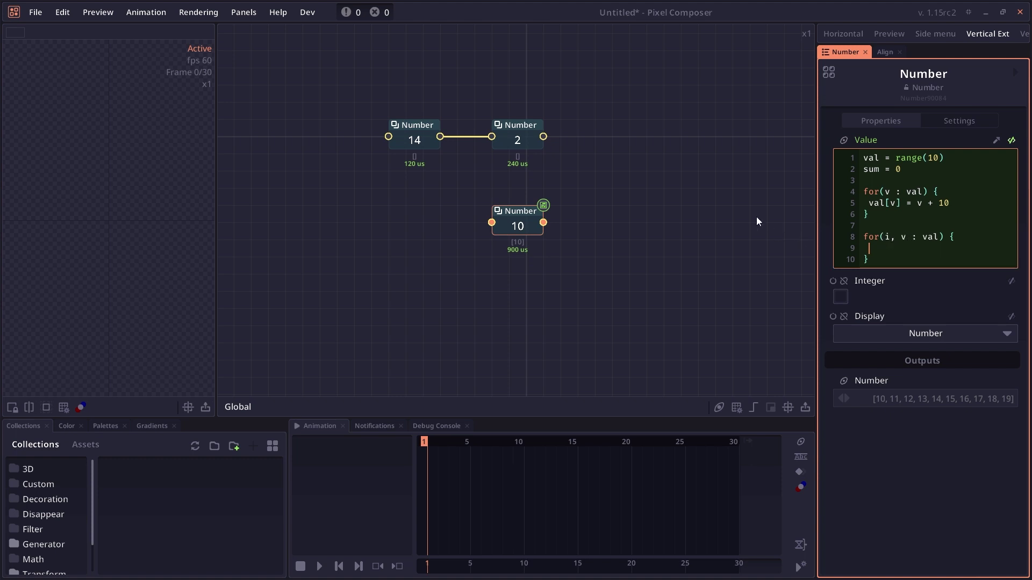
Step: Put val[i] = v * 2 in the second loop, add val as the final line, and apply the expression
text(val[i] = v * 2)
key(Down)
key(Return)
key(Return)
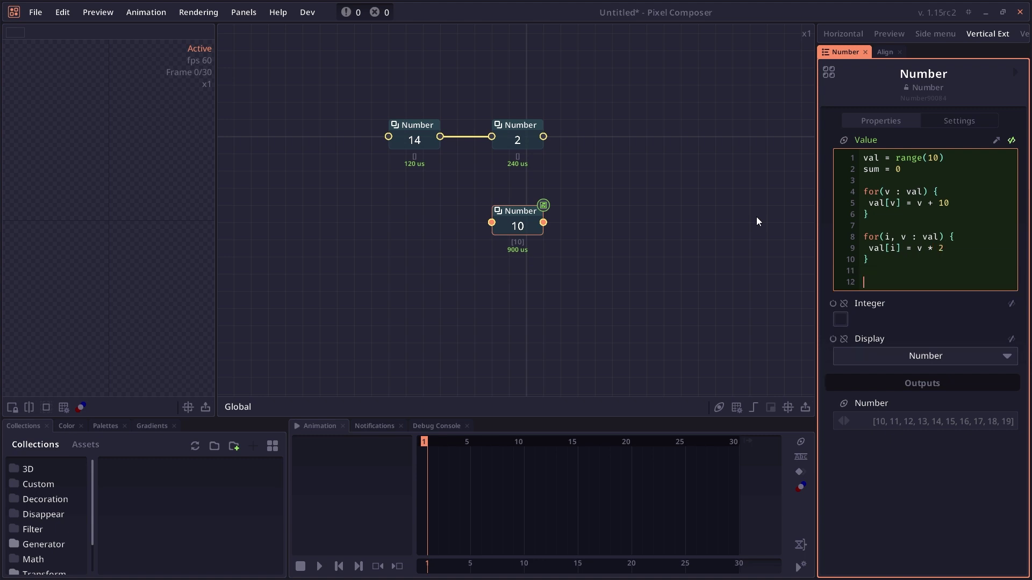
text(val)
click(870, 378)
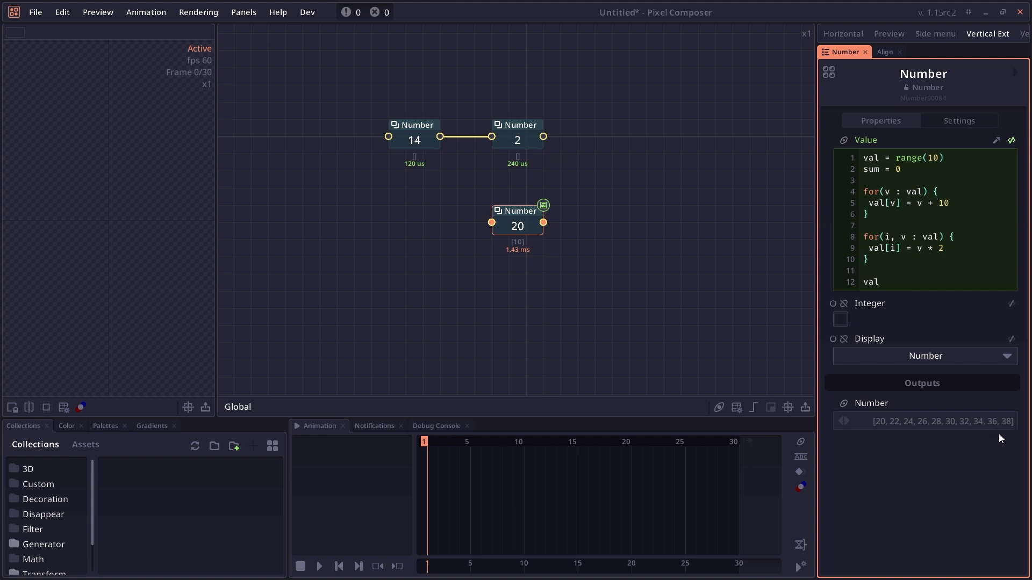
Step: Clear the Value expression and delete all three Number nodes from the graph
key(ctrl+s)
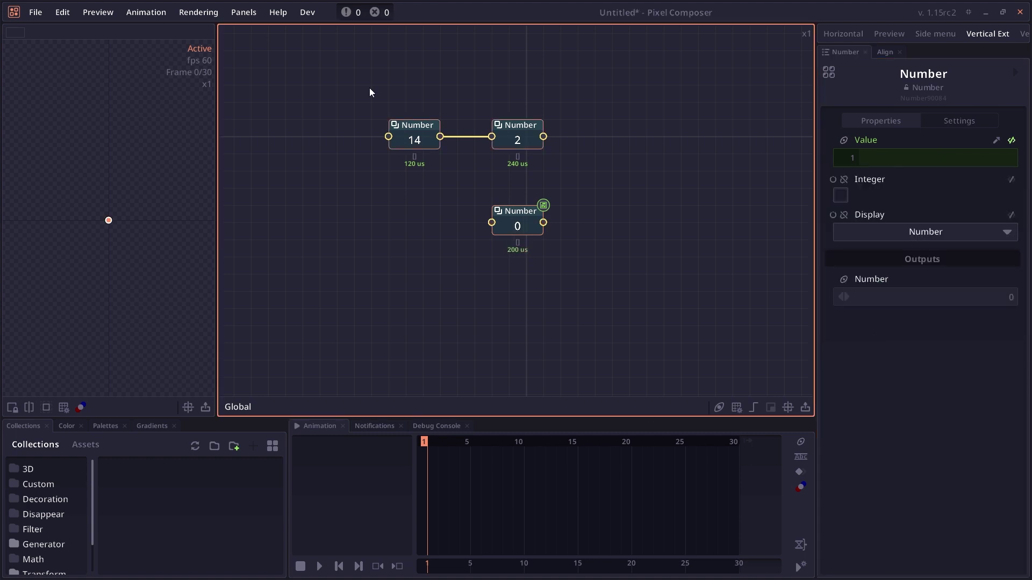
key(Delete)
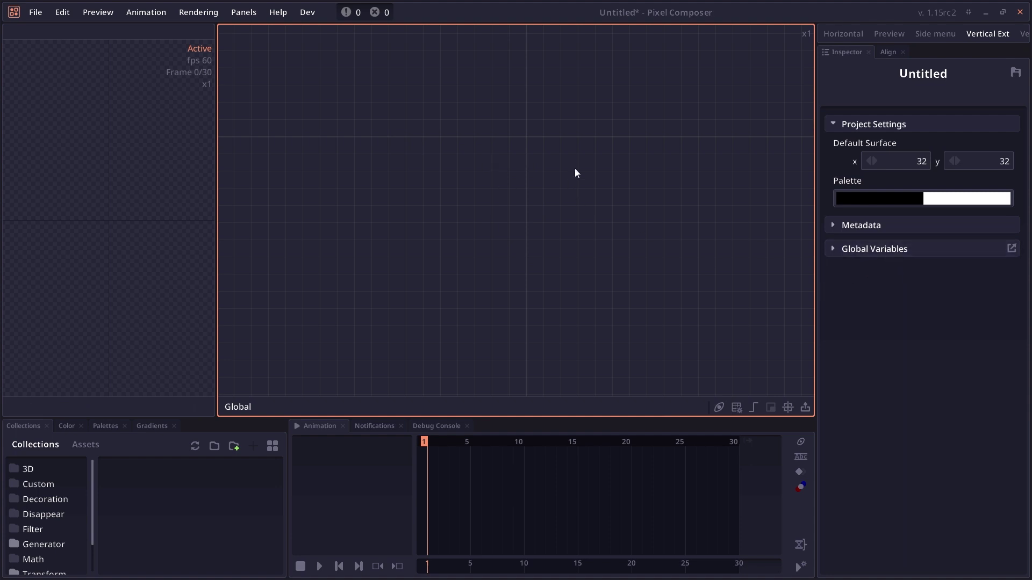
drag(575, 161, 580, 206)
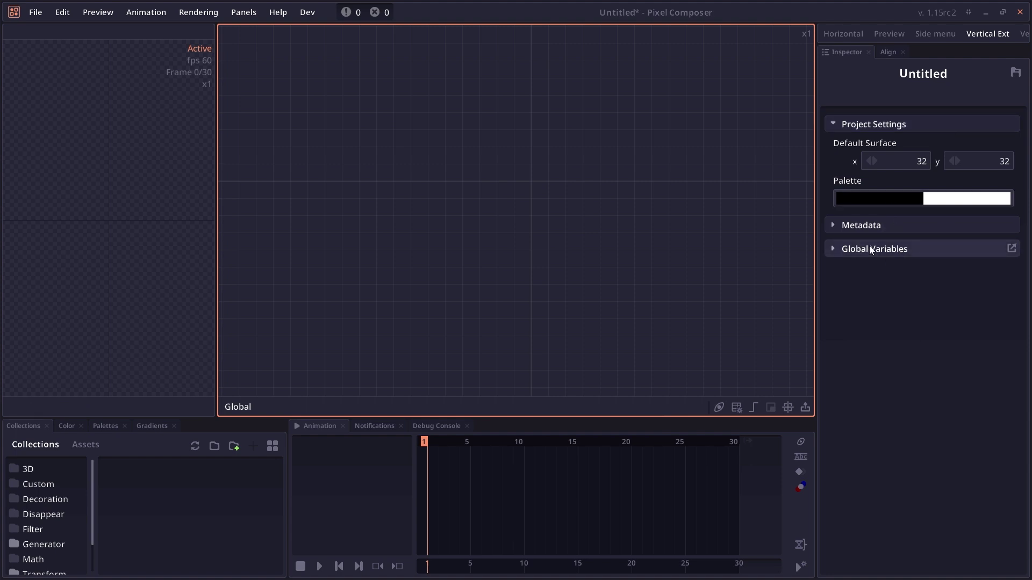
Step: Add a global variable to the project and name it Color
click(919, 252)
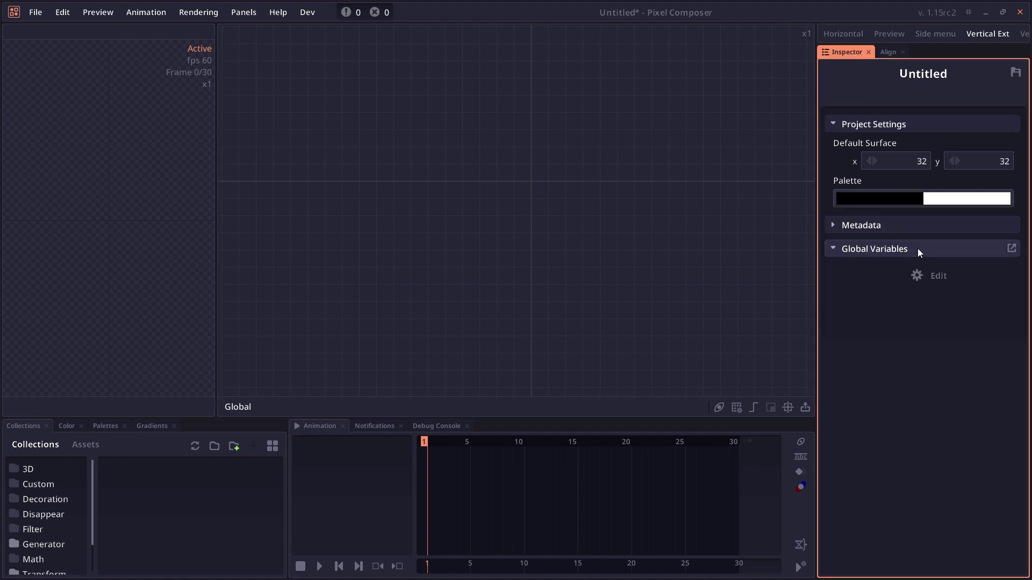
click(927, 275)
click(925, 277)
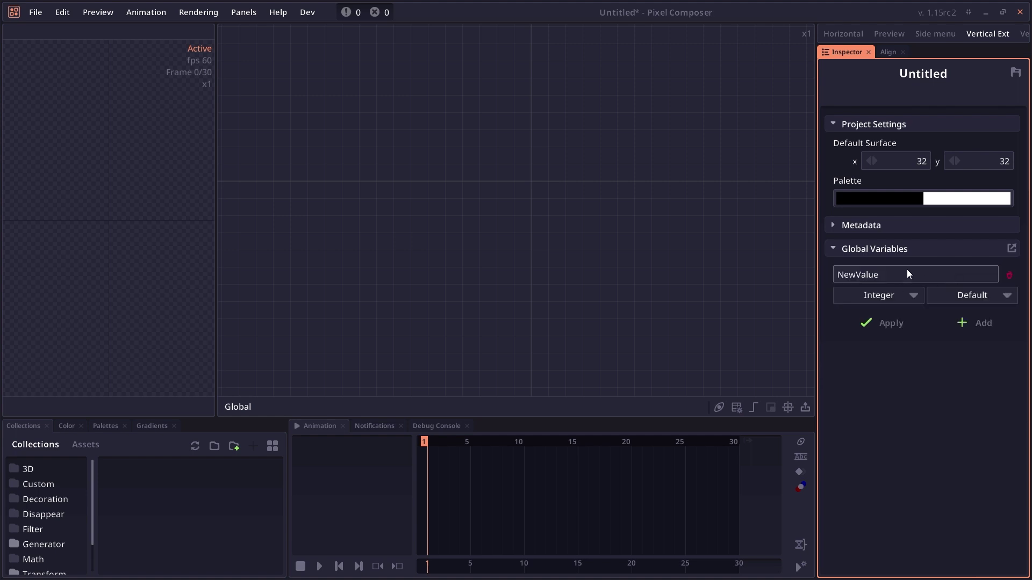
click(919, 274)
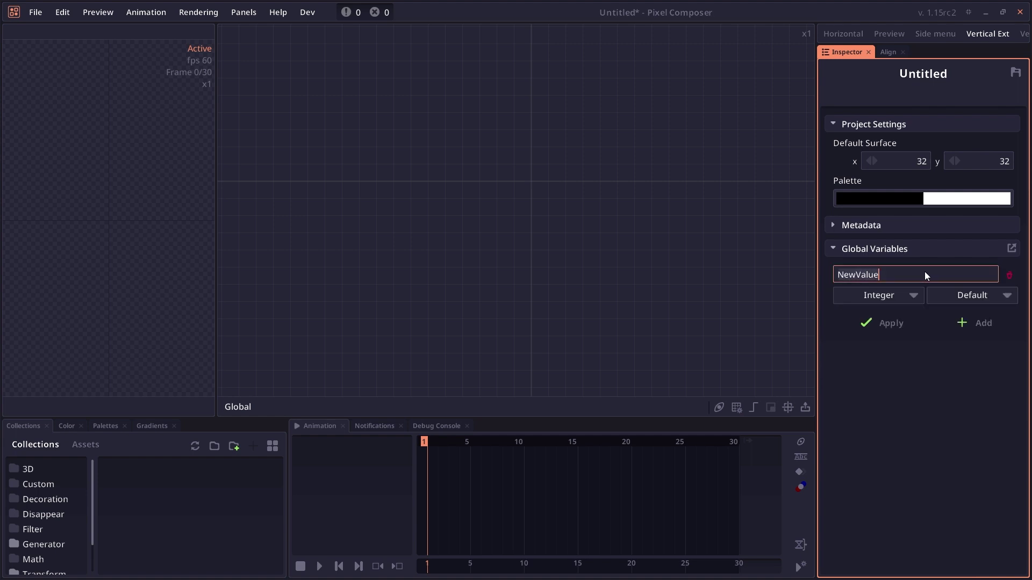
text(Color)
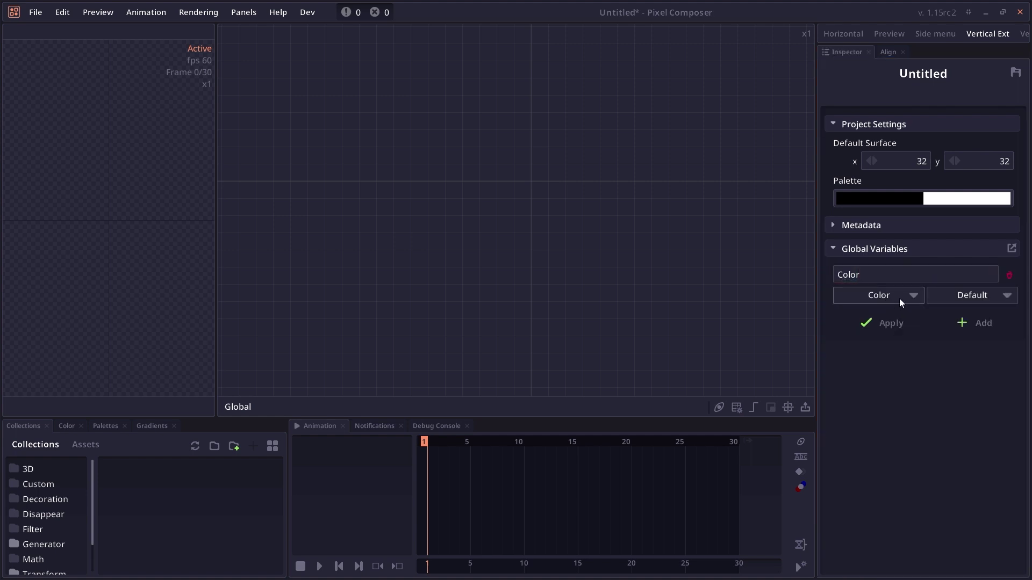
Step: Set the Color global variable's type to Color with the Default display, and apply the variable settings
click(899, 299)
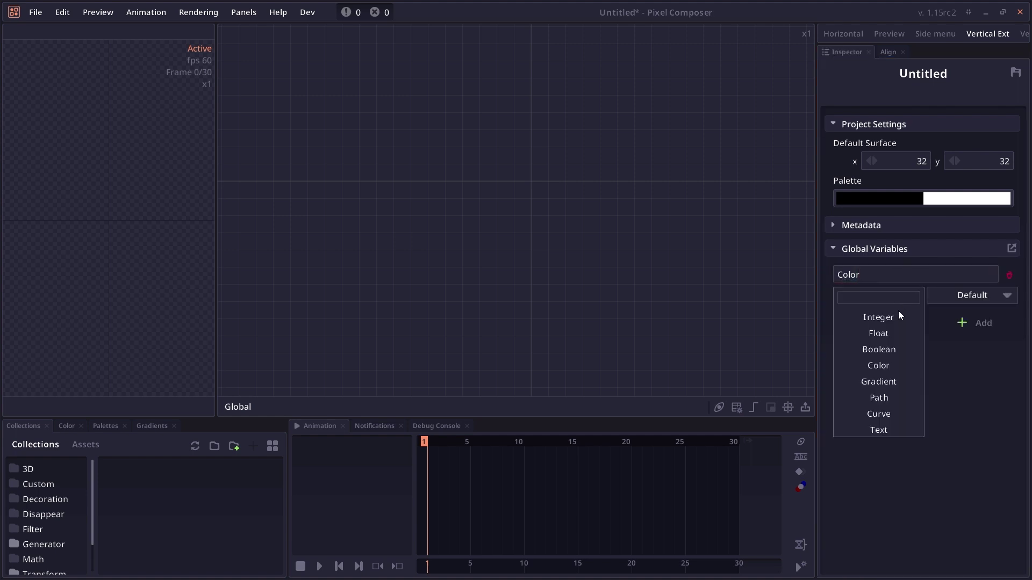
click(895, 364)
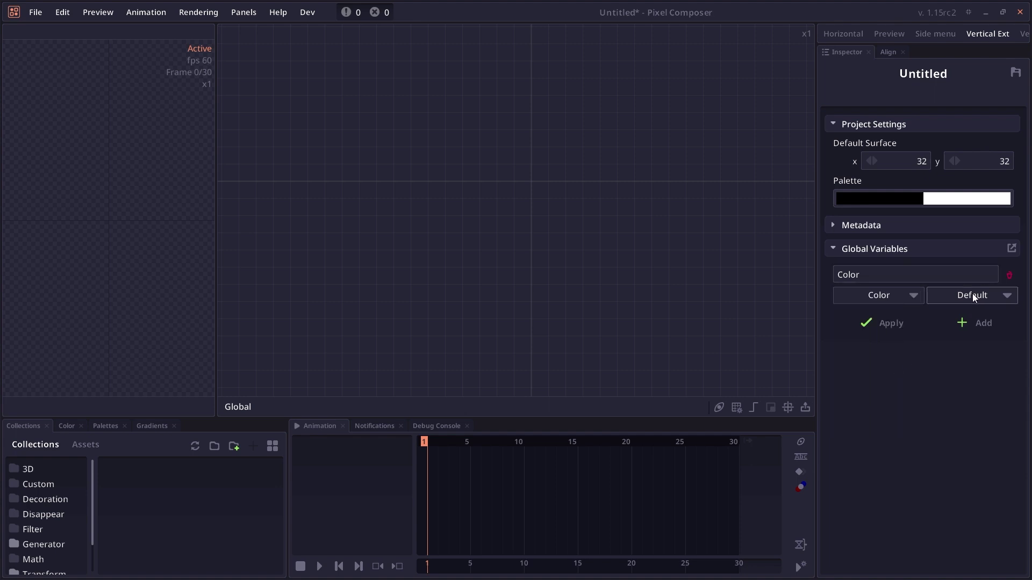
click(973, 293)
click(969, 315)
click(879, 328)
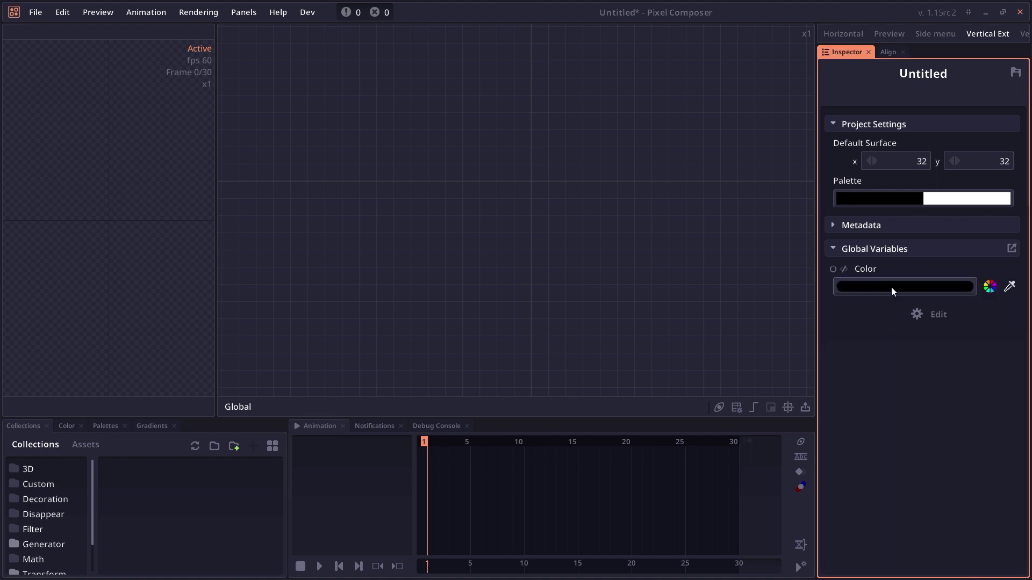
Step: Add a Solid node and give its Color property the expression Color
right_click(505, 157)
text(soli)
key(Return)
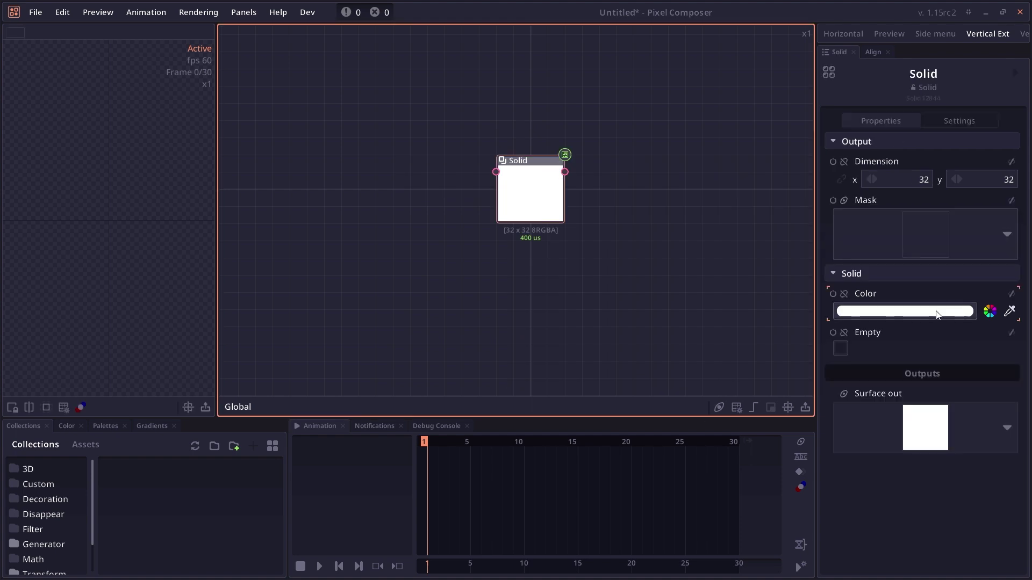
click(1012, 294)
text(Co)
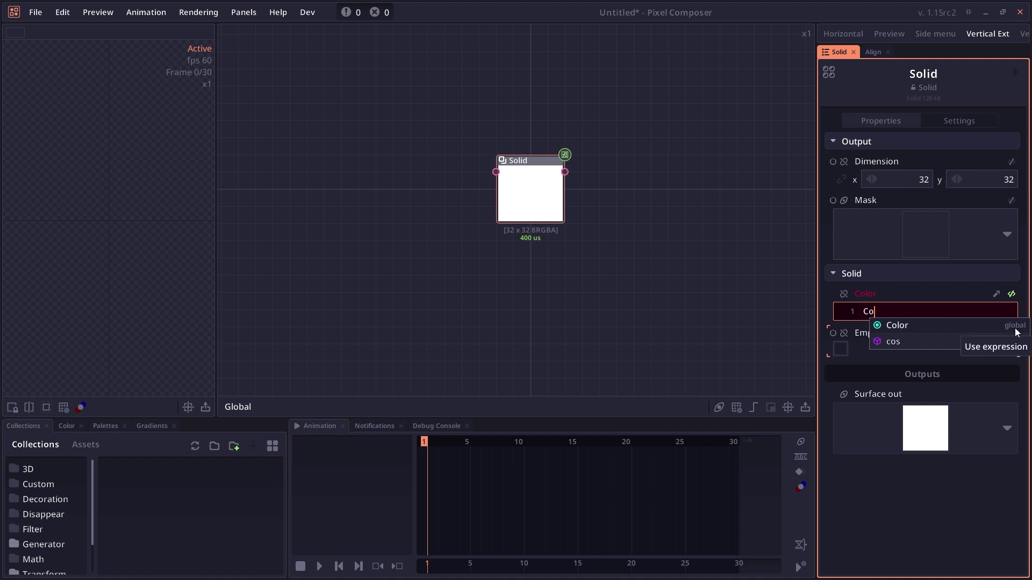
key(Return)
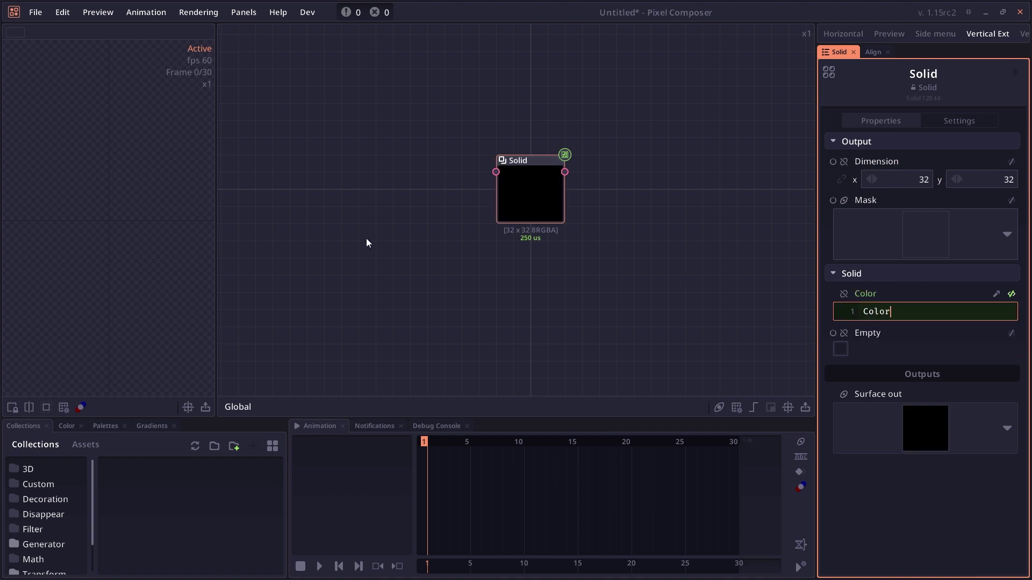
key(Return)
Step: Set the Color global variable to a medium blue
click(367, 243)
click(894, 287)
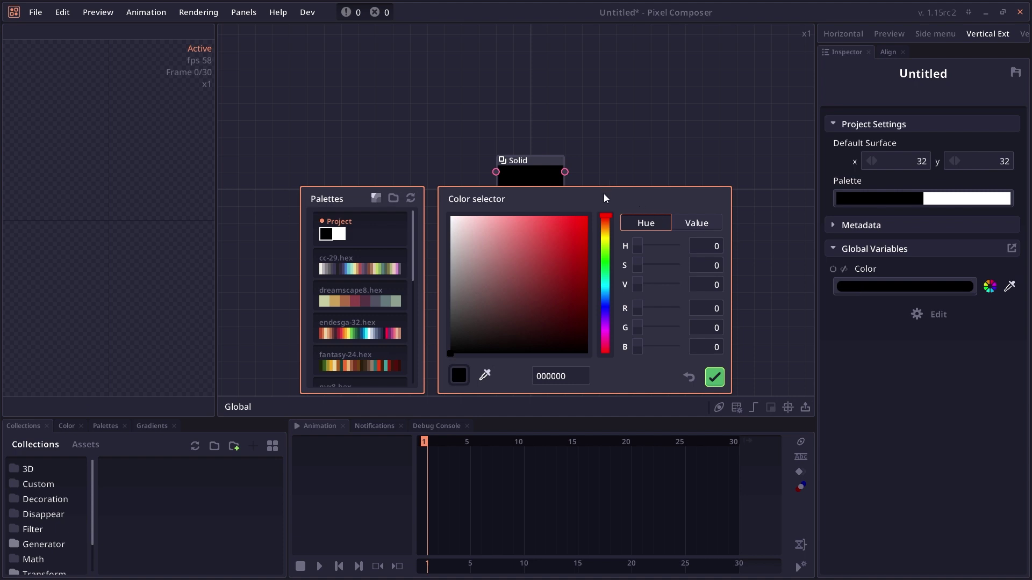
drag(605, 198, 608, 230)
drag(526, 271, 553, 302)
drag(544, 238, 543, 269)
click(609, 361)
drag(542, 340, 547, 291)
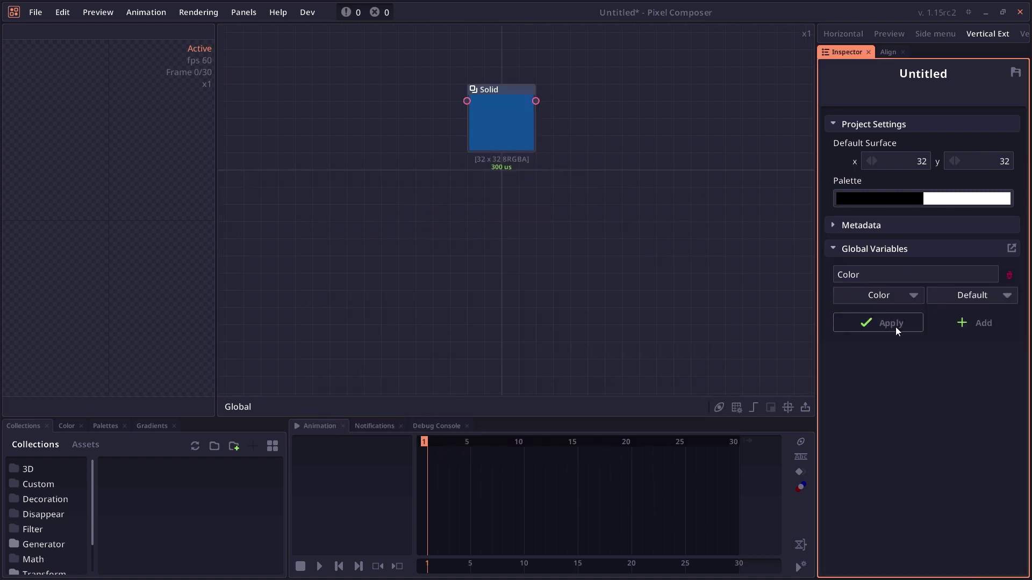
Step: Add a second global variable named globalVal
click(972, 324)
click(894, 324)
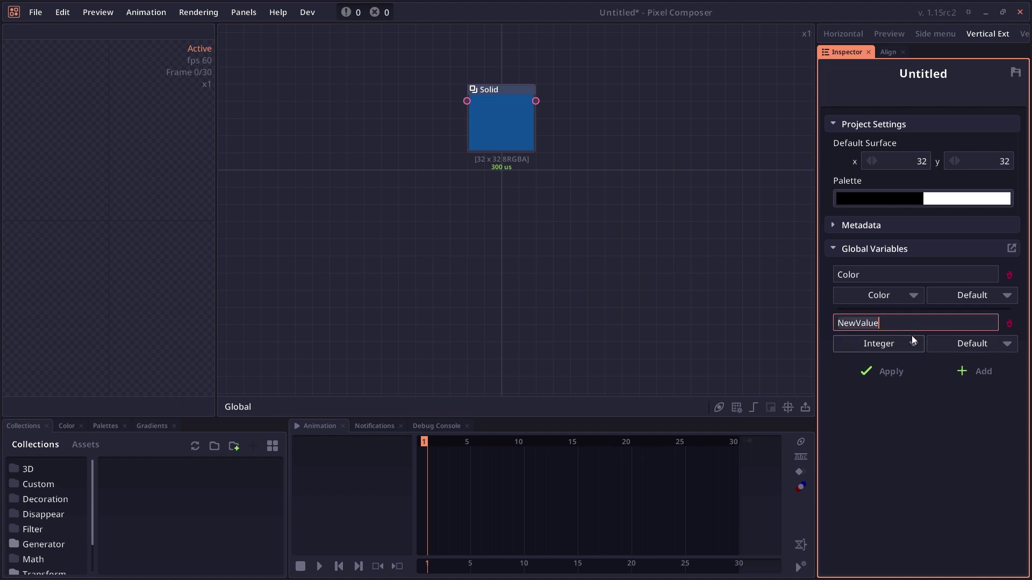
text(globalval)
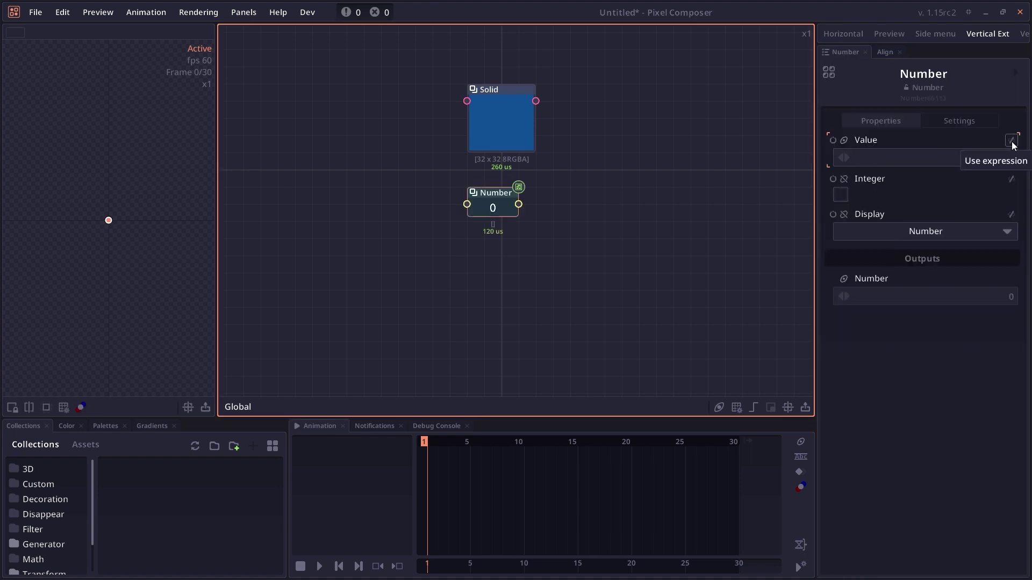
Step: Give the new Number node below the Solid node the Value expression globalVal * 10 + 5
click(1011, 140)
click(993, 154)
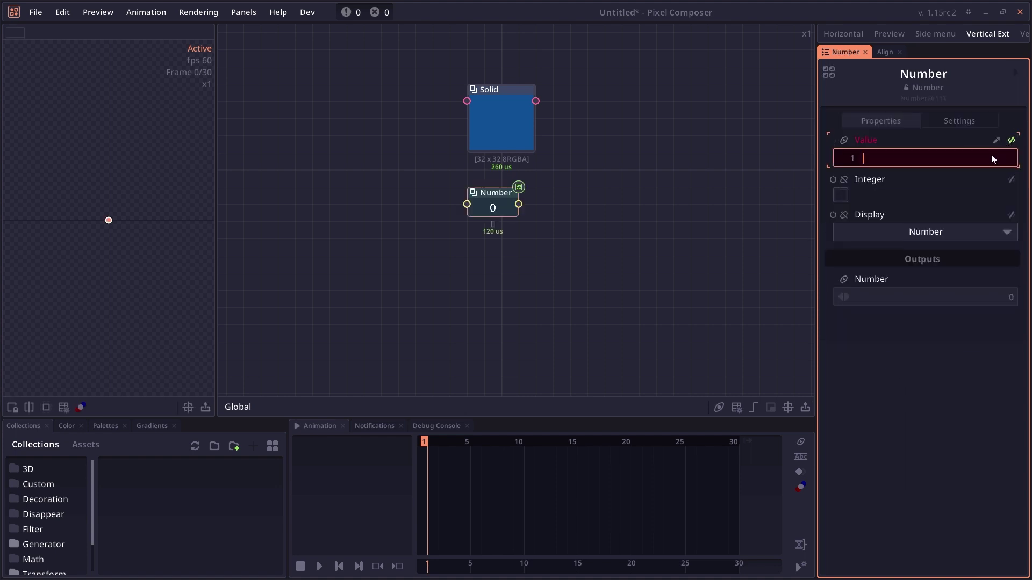
text(globalVal +)
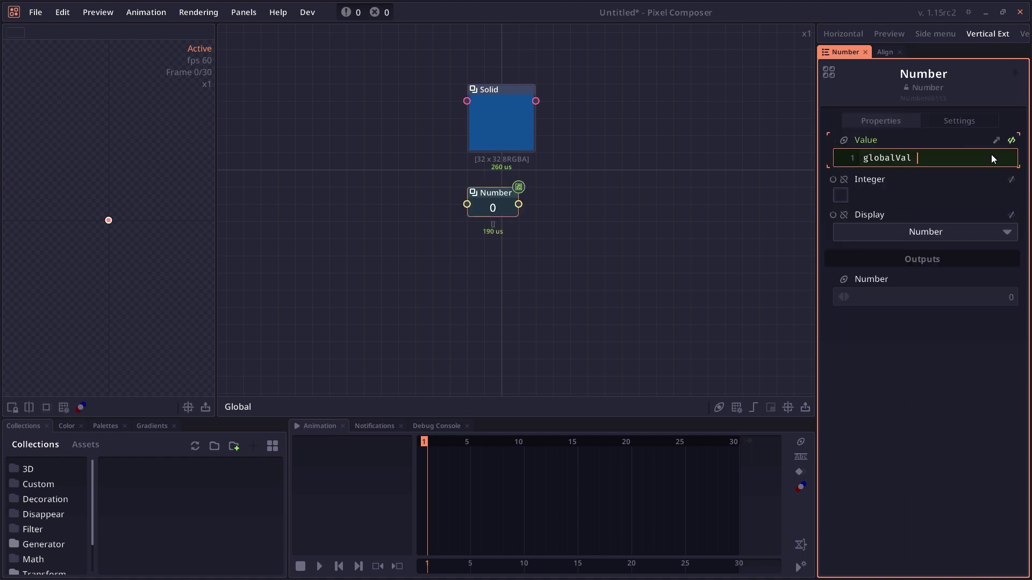
text( 2 +)
key(BackSpace)
key(BackSpace)
key(BackSpace)
key(BackSpace)
key(BackSpace)
key(BackSpace)
text(* 10 + 5)
key(Return)
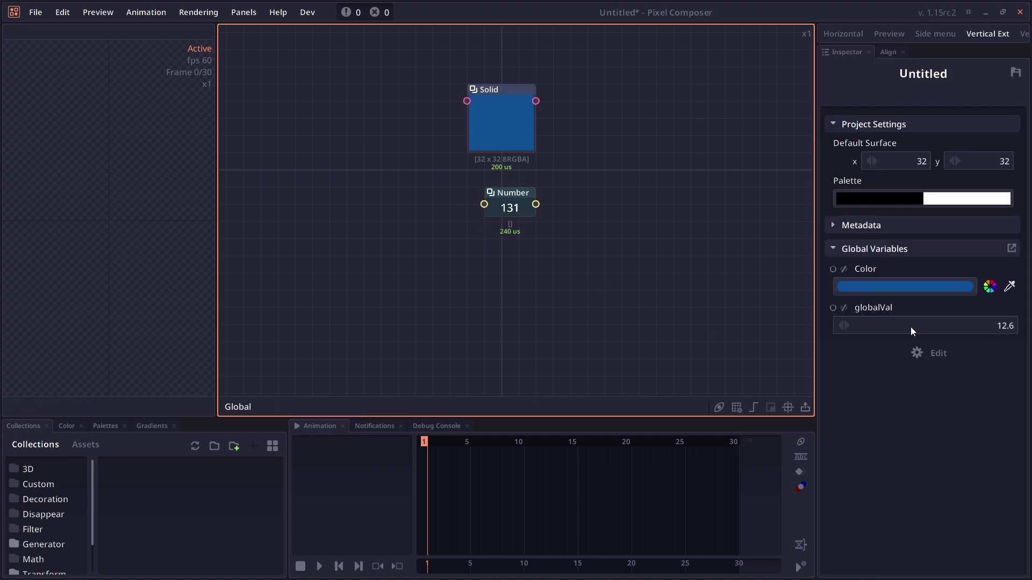
Step: Test globalVal with another number and as an x/y vector, and inspect the Number node's output
drag(911, 327, 949, 317)
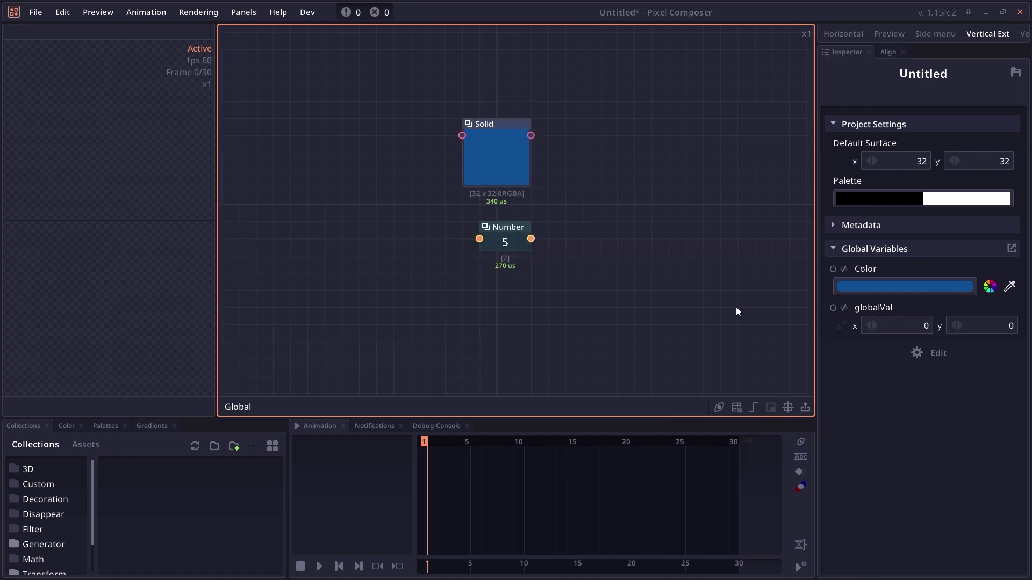
click(527, 245)
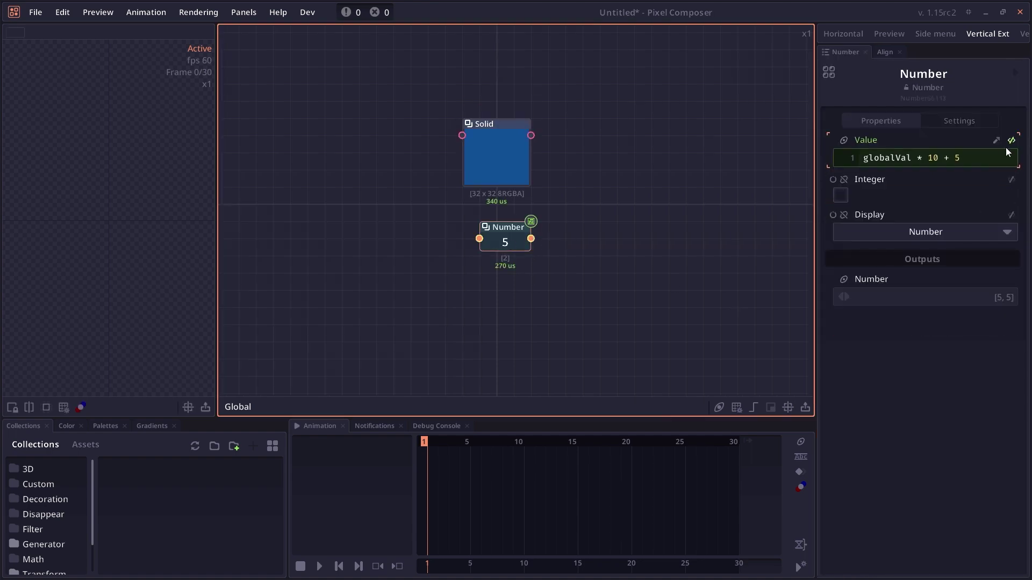
Step: Change the Number node's Value expression to globalVal = 10 and check the project's global variables
click(995, 163)
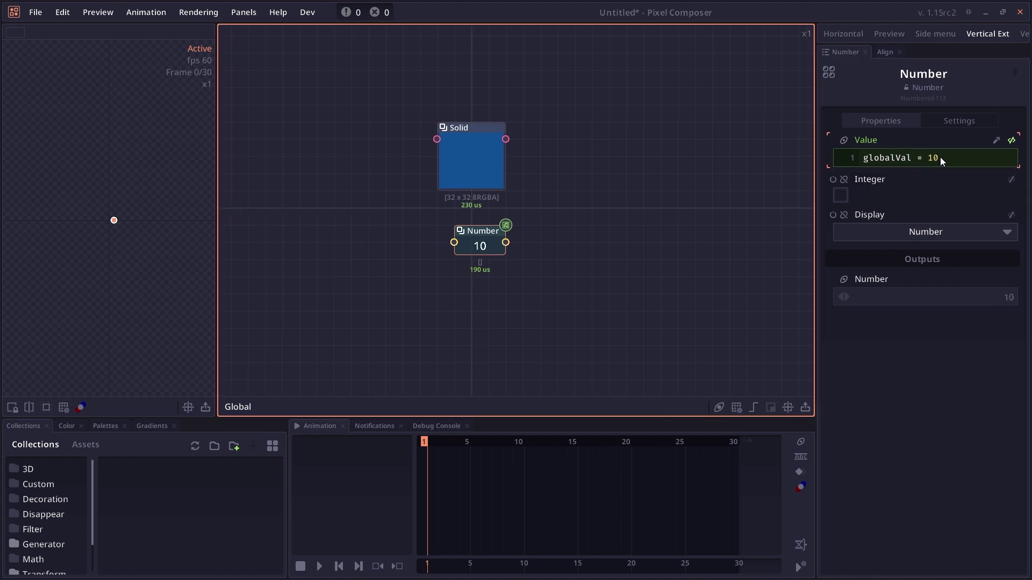
click(685, 271)
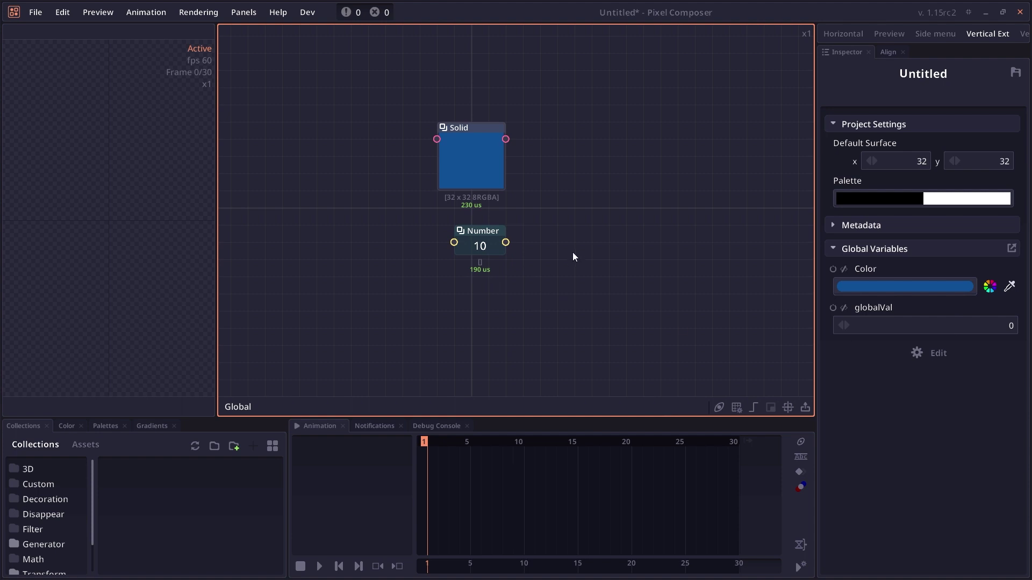
Step: Add a second Number node beside the first and give its Value the expression globalVal
key(1)
click(1012, 140)
click(902, 163)
text(globalVal)
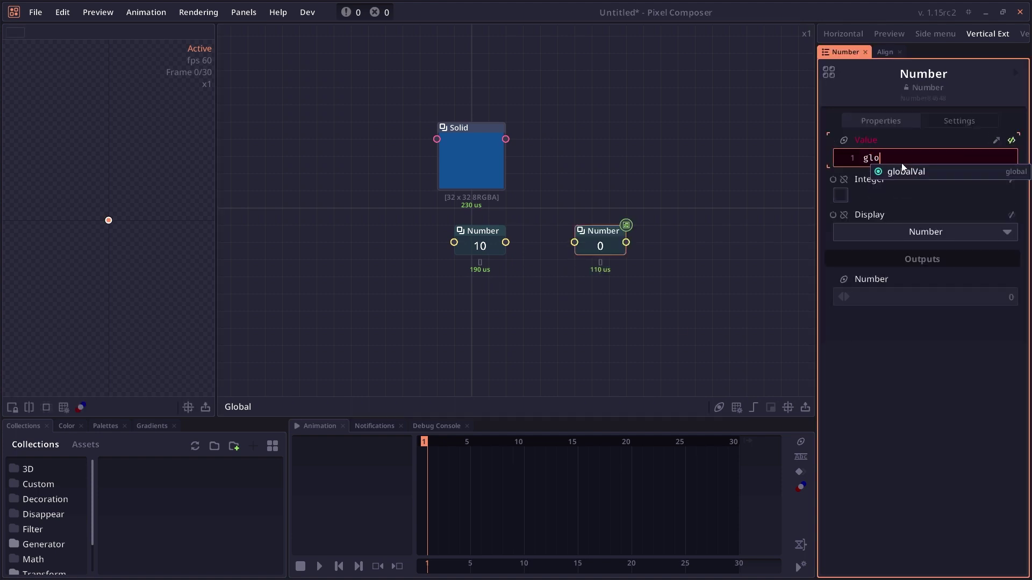
key(Return)
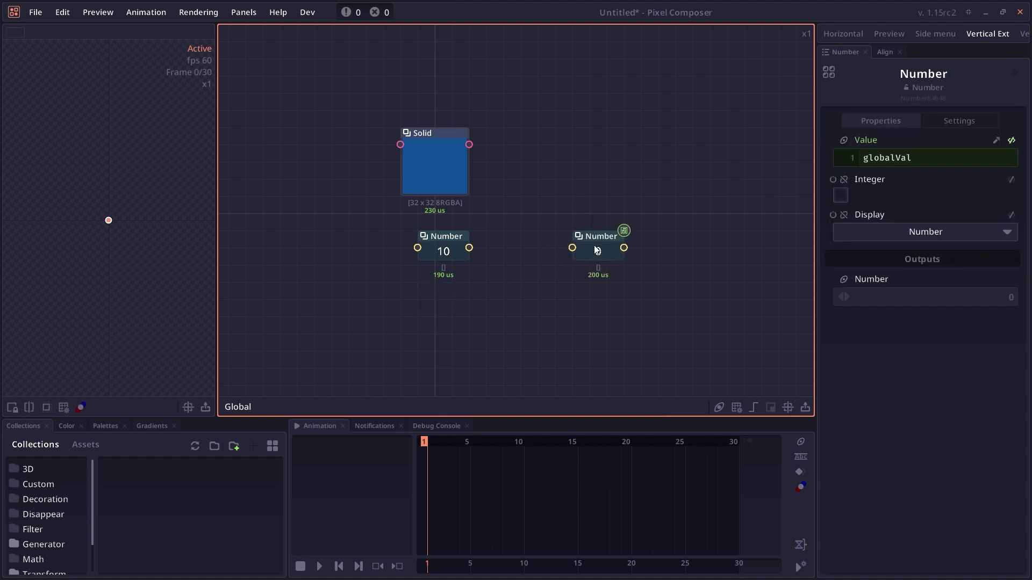
Step: Connect the first Number node's output to the second Number node's Value input
click(594, 251)
drag(457, 248, 571, 249)
click(546, 279)
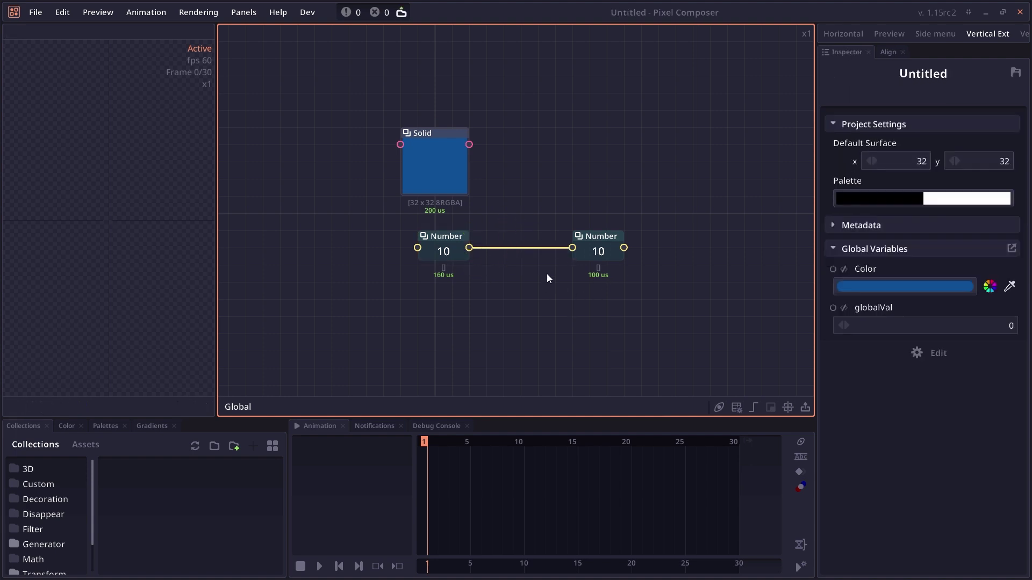
Step: Remove the connection between the two Number nodes and inspect each node's Value property
click(455, 248)
drag(447, 237, 438, 245)
drag(572, 249, 598, 257)
click(450, 238)
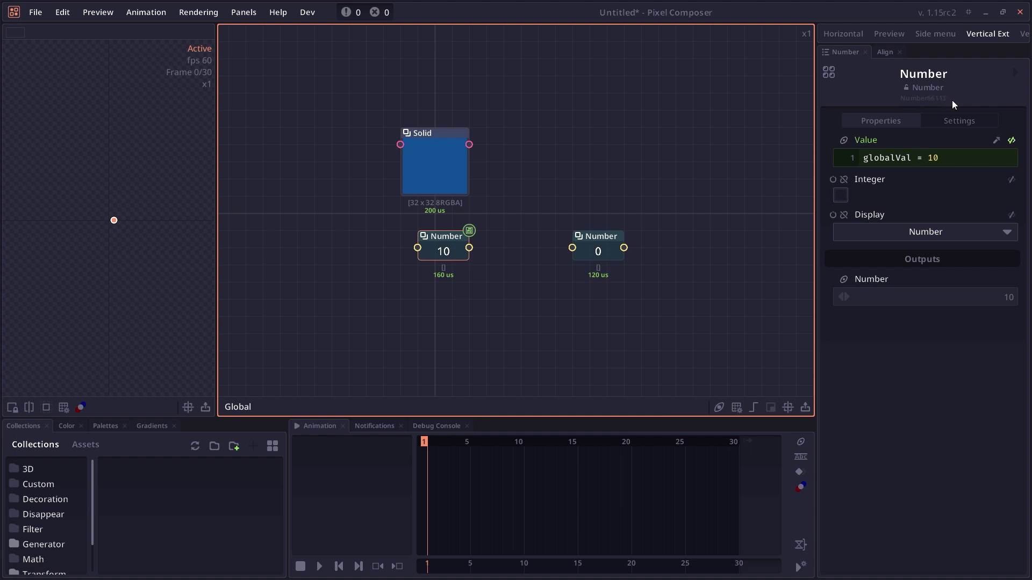
click(598, 255)
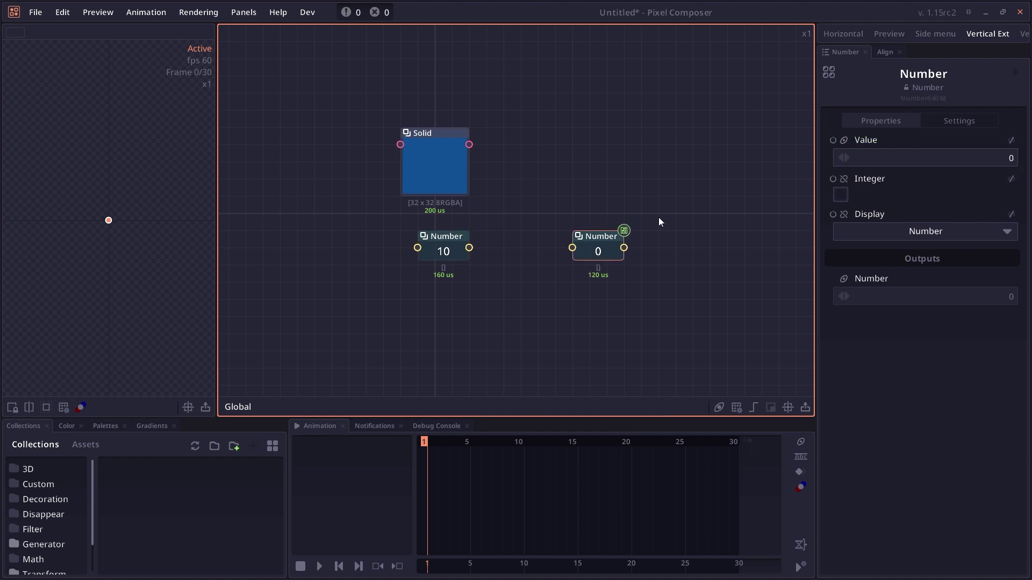
Step: Rename the Number node that holds the globalVal = 10 expression as Expression
click(444, 253)
click(941, 74)
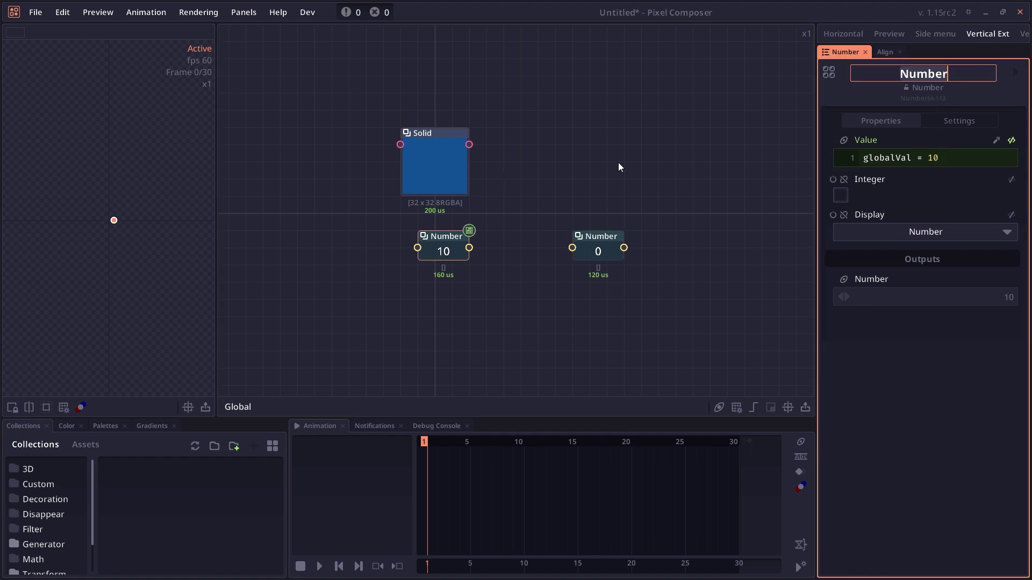
text(Expression)
key(Return)
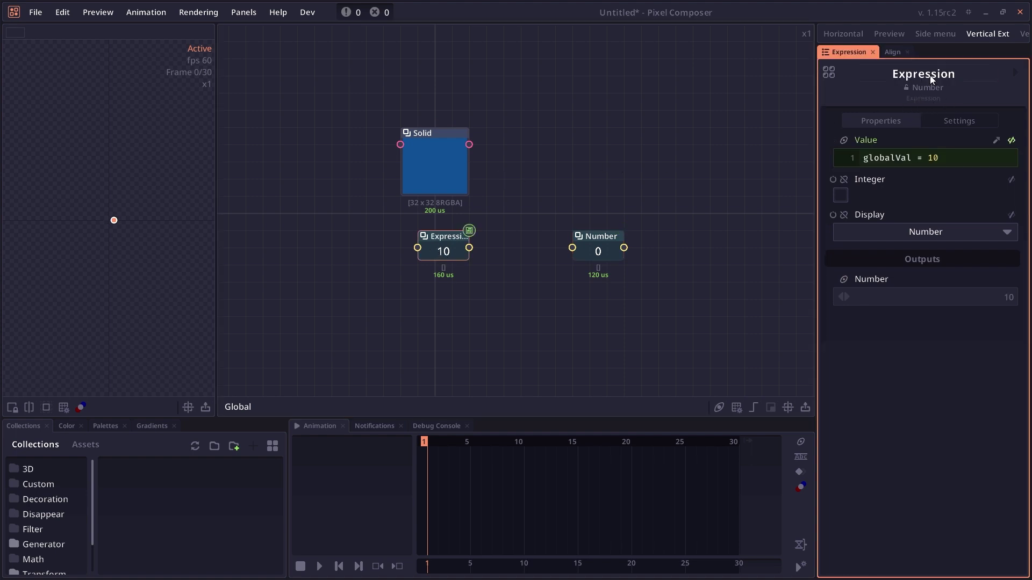
Step: Turn off the Value expression on the Expression node and set its Value to 5
click(430, 255)
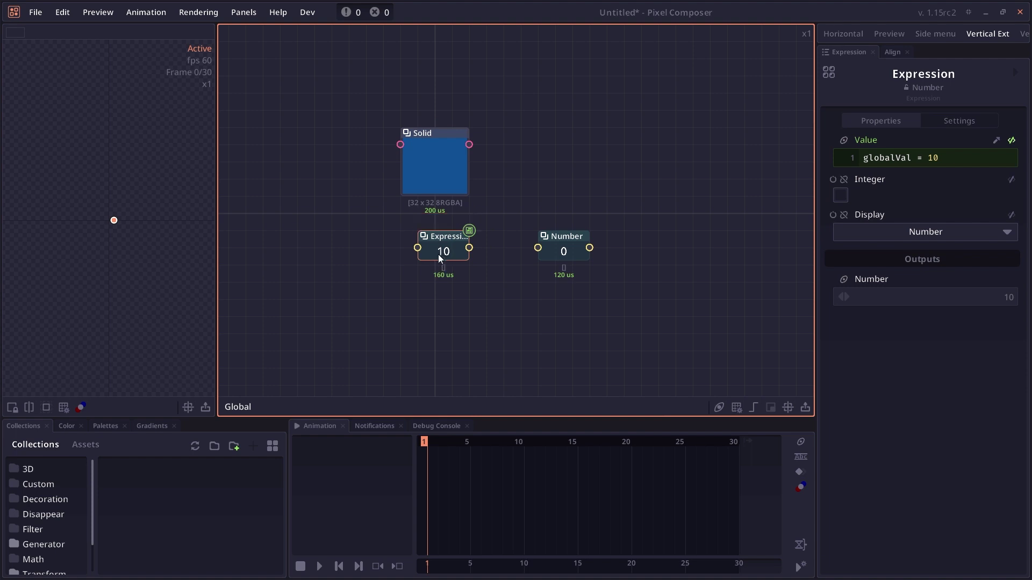
click(1012, 140)
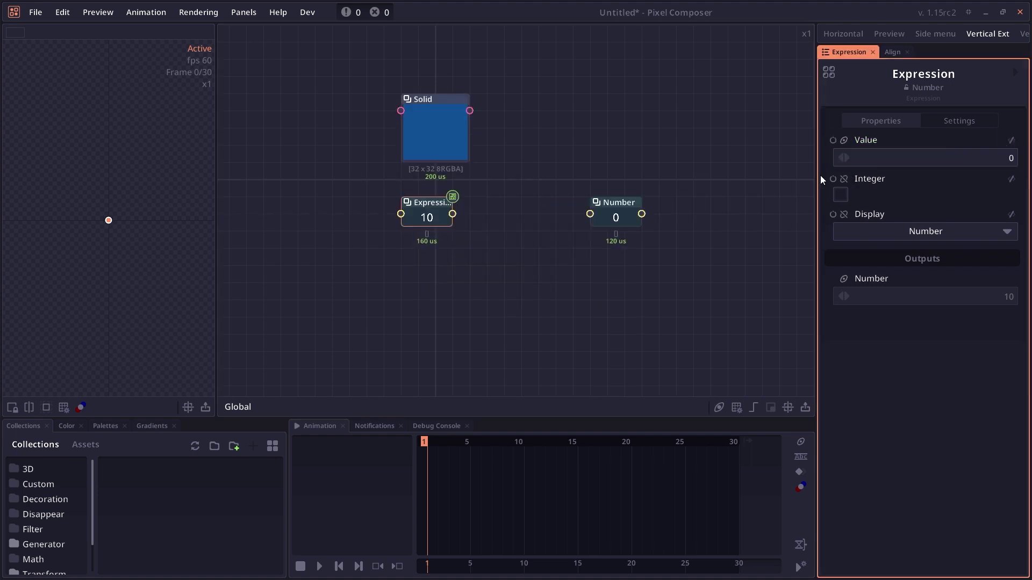
click(891, 159)
key(BackSpace)
text(5)
key(Return)
Step: Move the Number node closer to the Expression node, enable its Value expression and replace it with Expression.input.value
drag(618, 220, 569, 206)
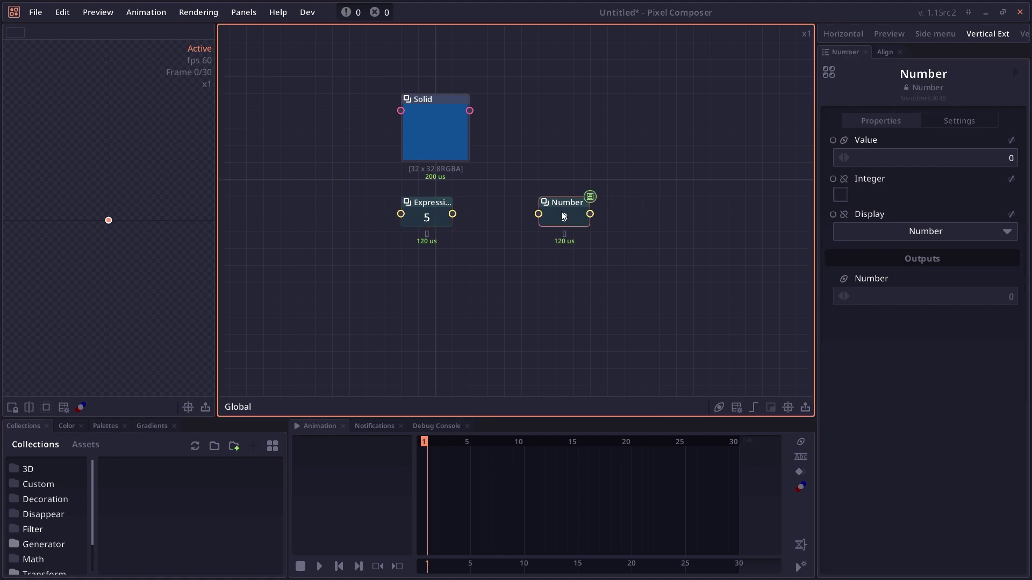
click(1011, 140)
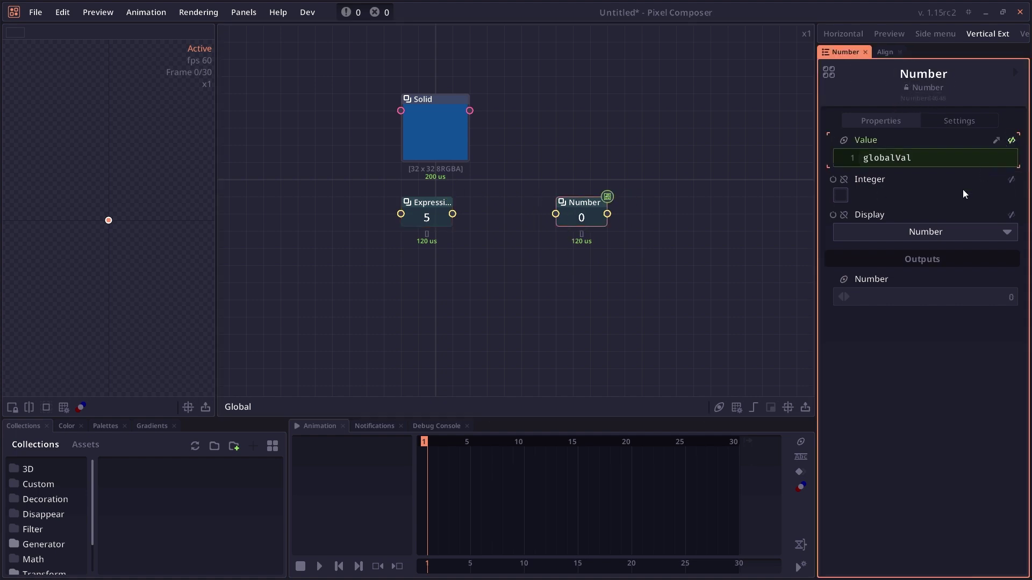
click(945, 161)
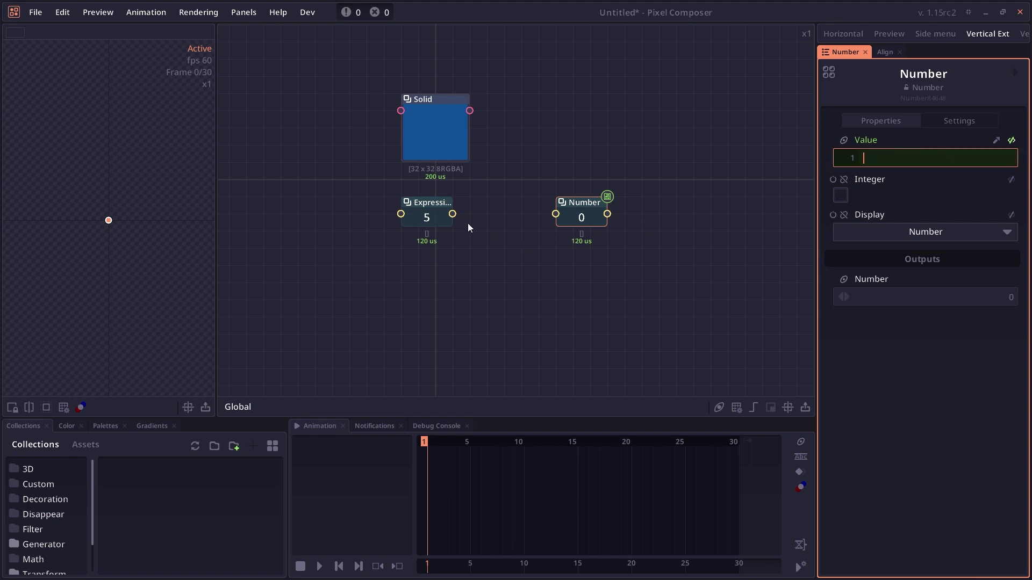
text(Ex)
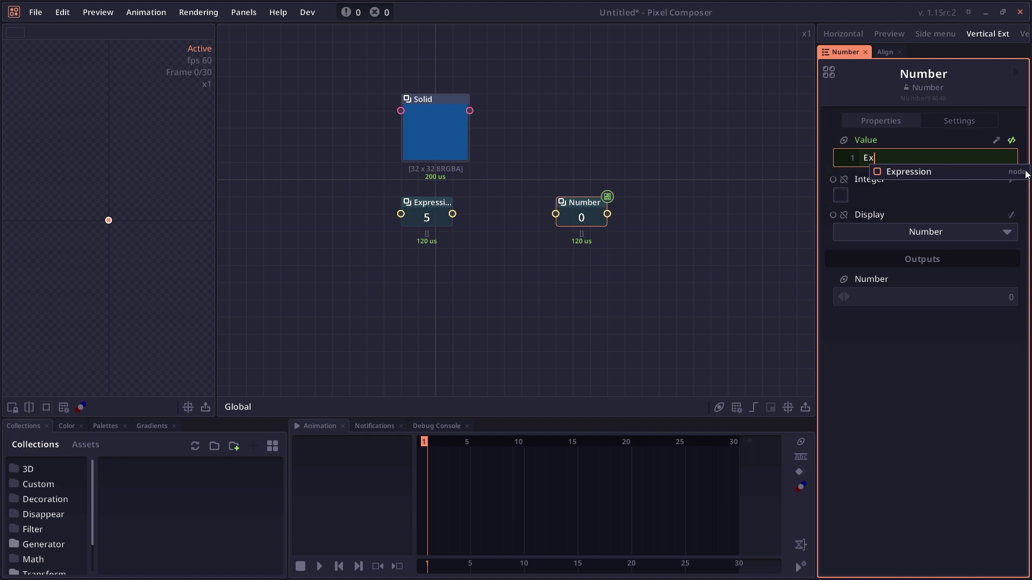
key(Tab)
text(.)
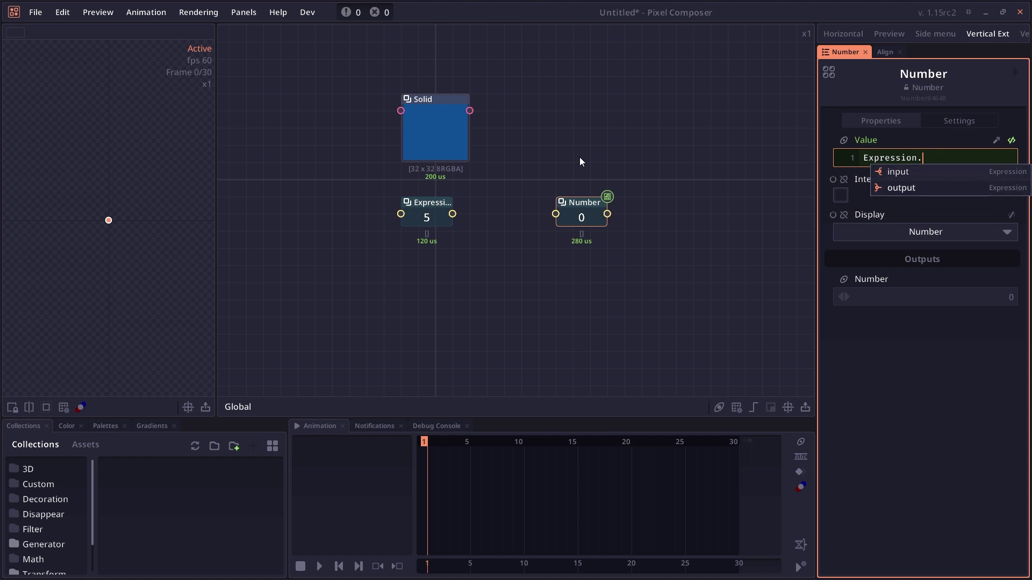
key(Tab)
text(.)
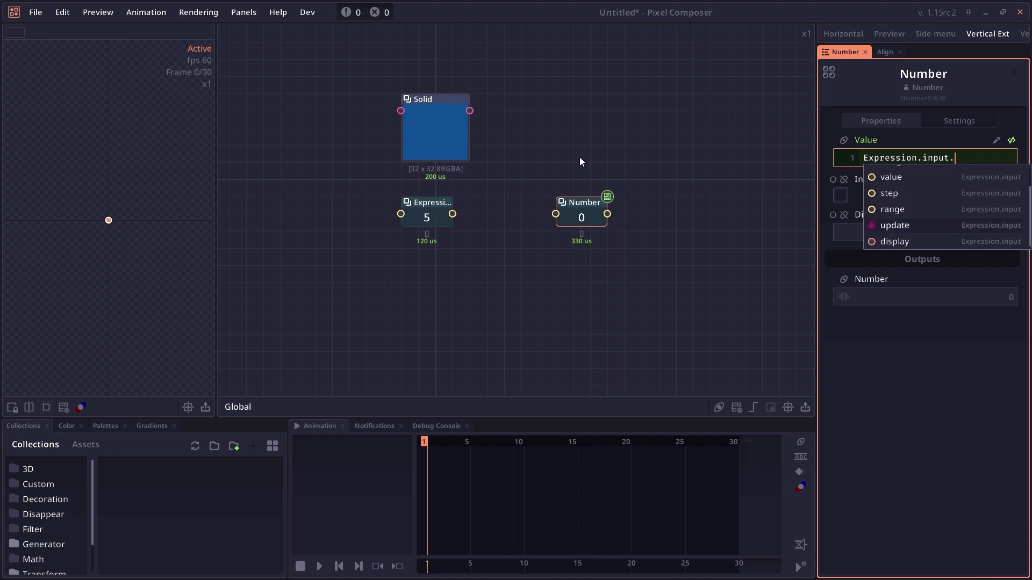
click(430, 219)
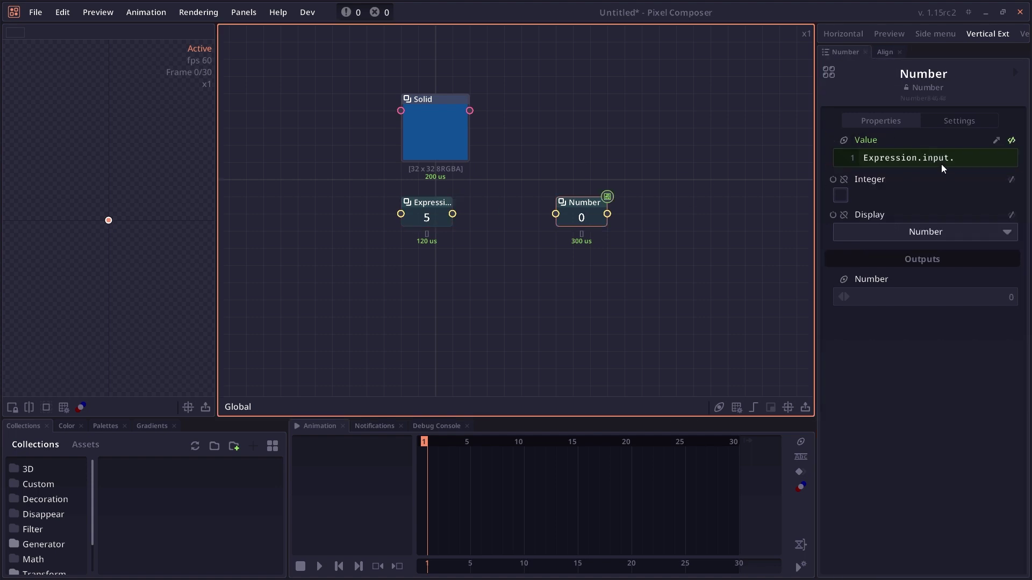
click(974, 161)
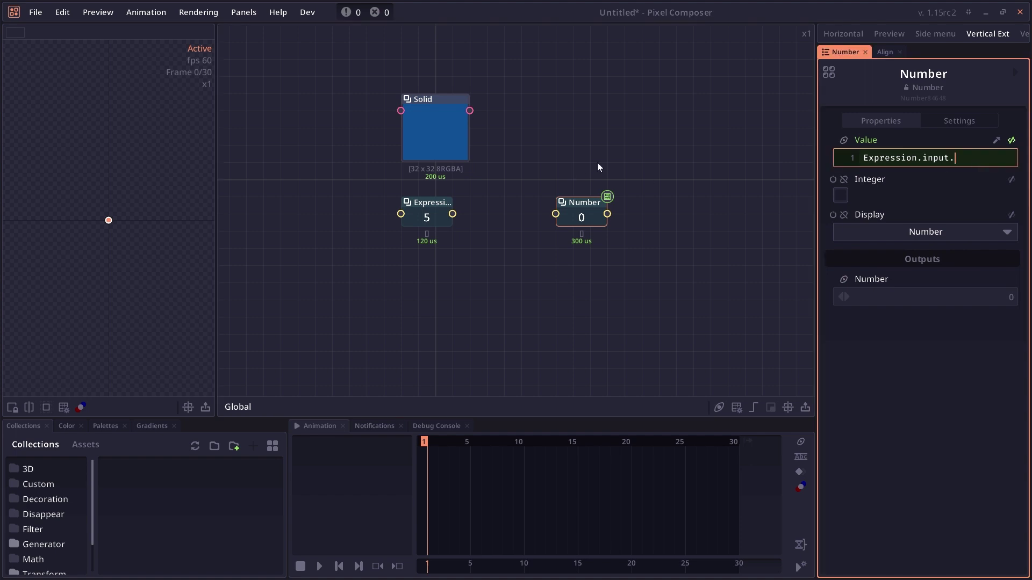
key(BackSpace)
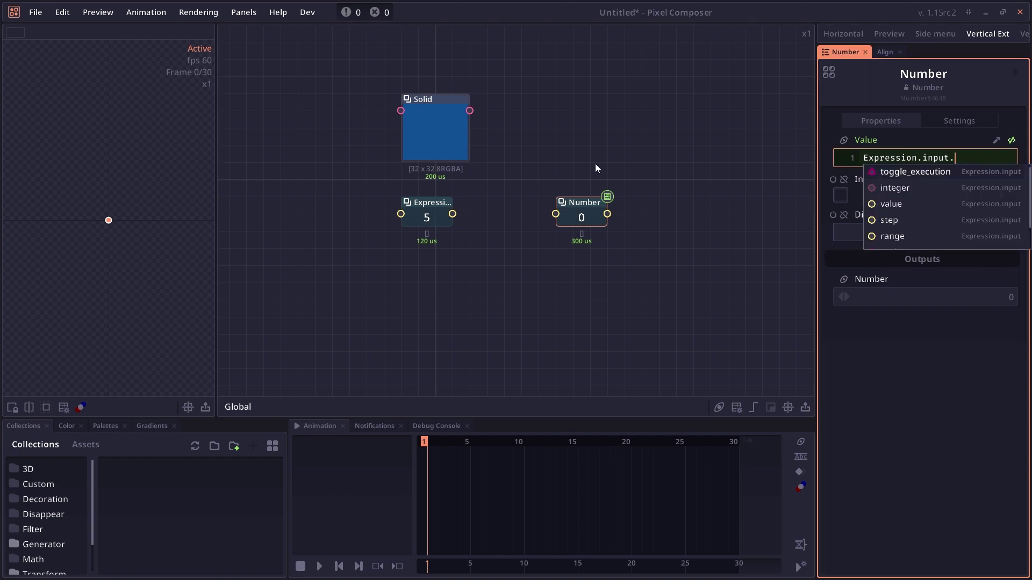
text(value)
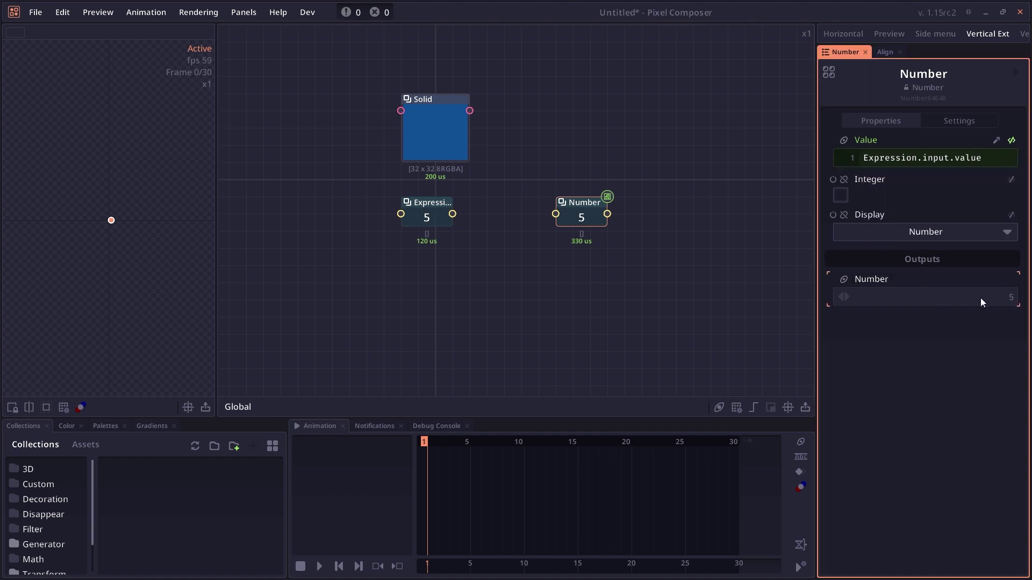
Step: Test the reference by varying the Expression node's Value, trying 17.1 and ending at 10.5
click(418, 214)
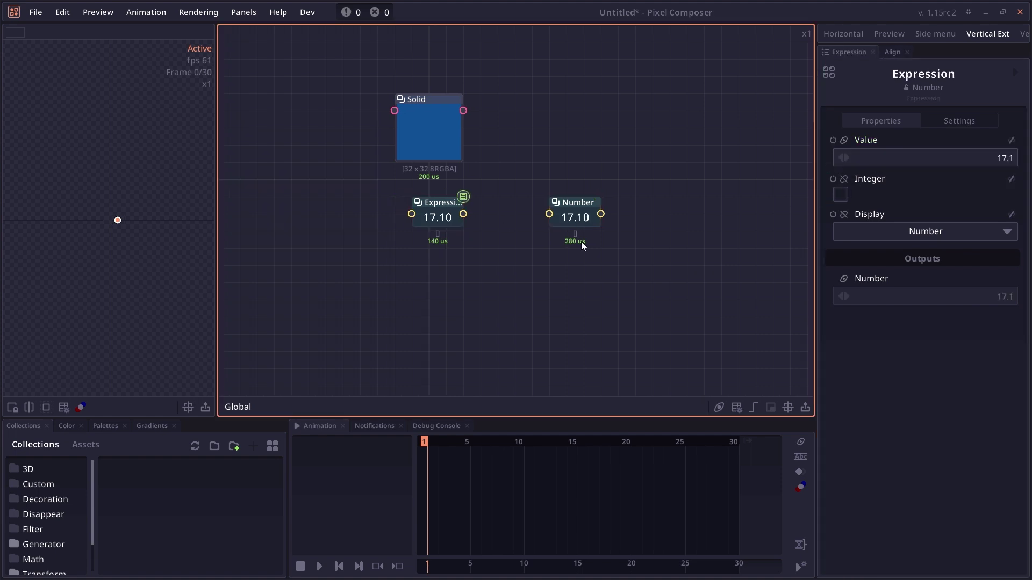
click(962, 158)
drag(963, 153, 927, 156)
click(633, 308)
drag(633, 307, 628, 302)
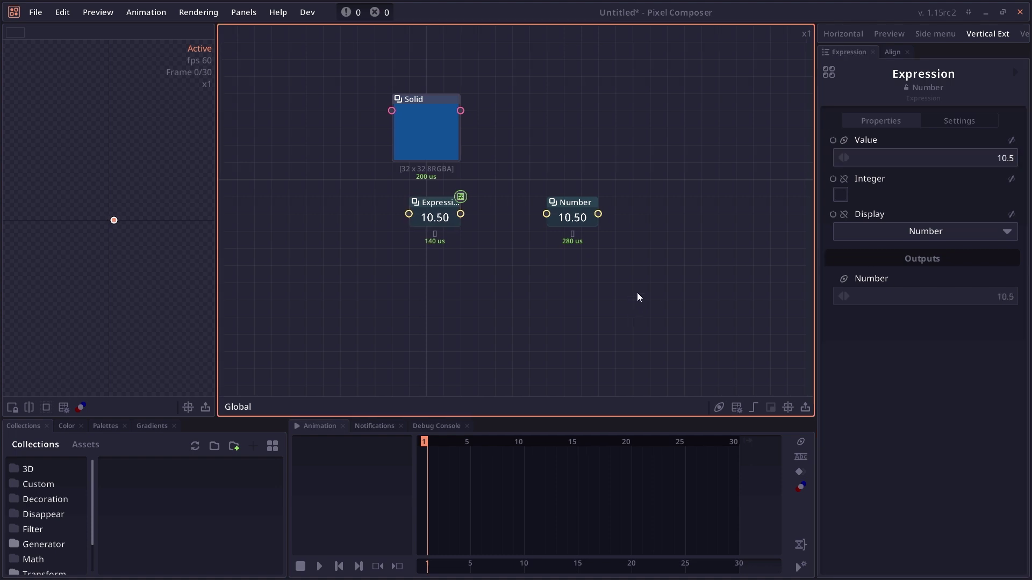
Step: Turn off the Value expression on the Number node that references the Expression node
click(573, 217)
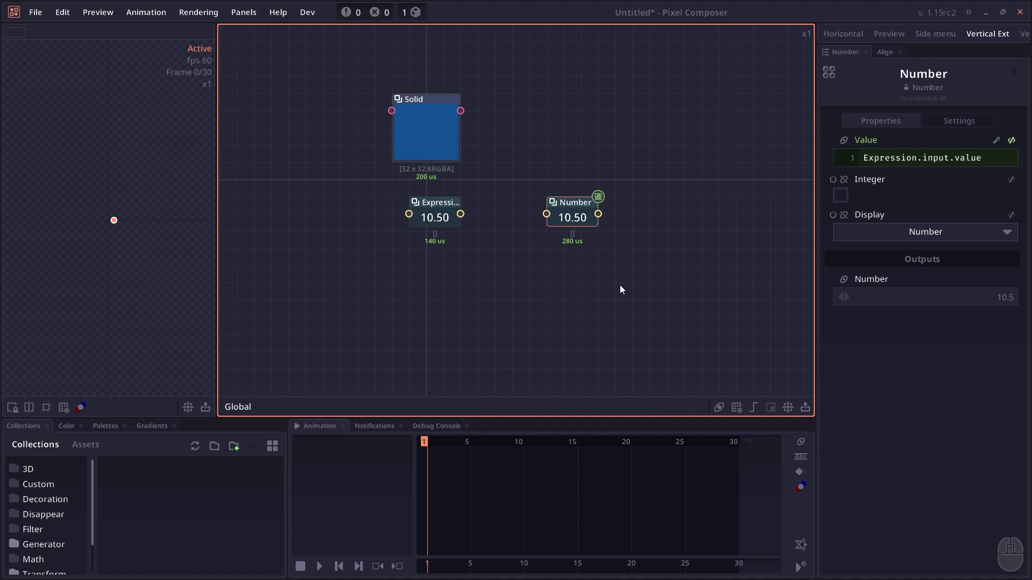
click(991, 162)
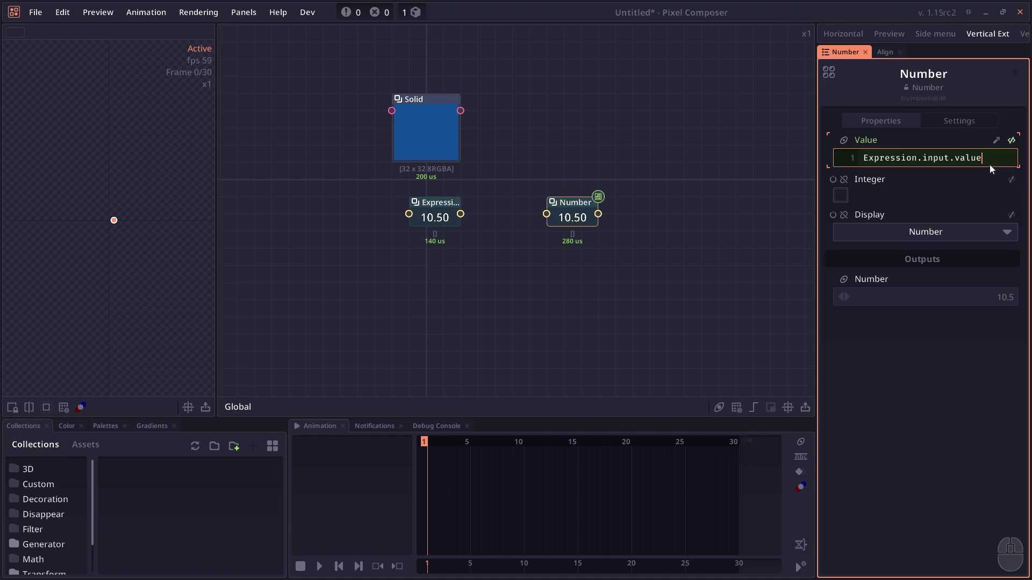
click(1011, 140)
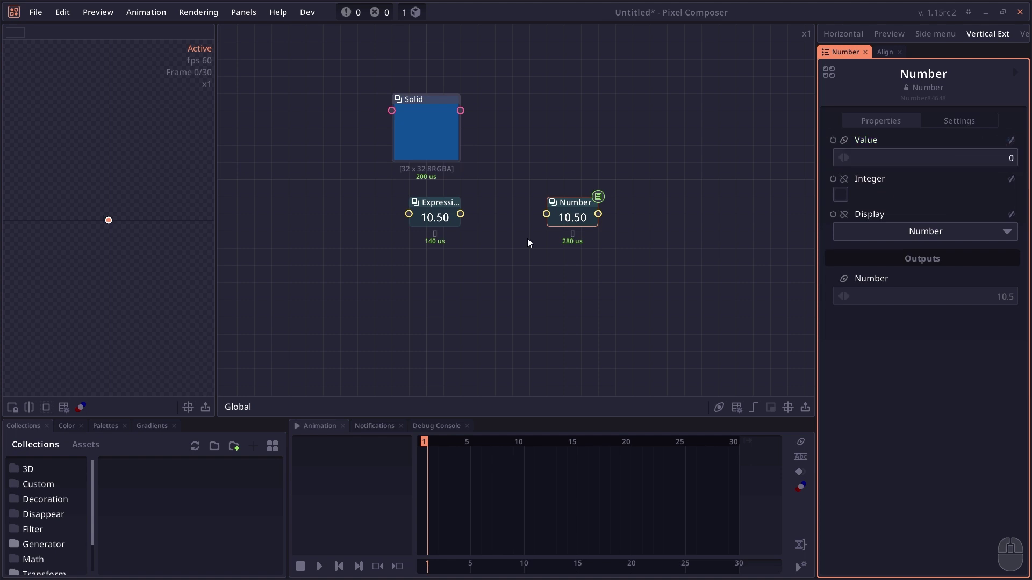
Step: Try a direct link from the Expression node's output to the Number node's Value input, and disconnect it again
click(457, 215)
drag(460, 215, 547, 215)
mouse_move(558, 221)
mouse_down()
mouse_move(553, 240)
mouse_move(566, 221)
mouse_up()
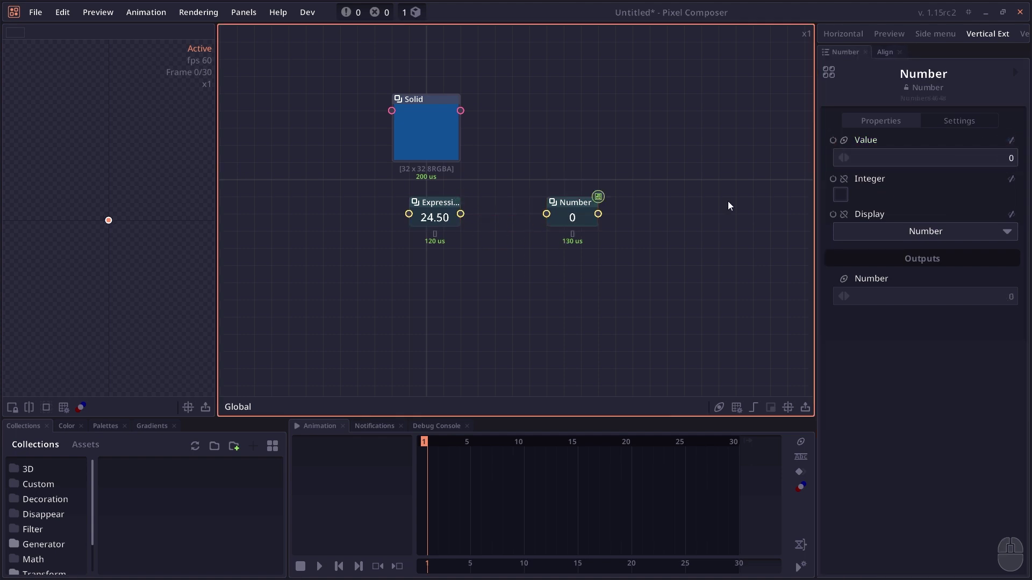